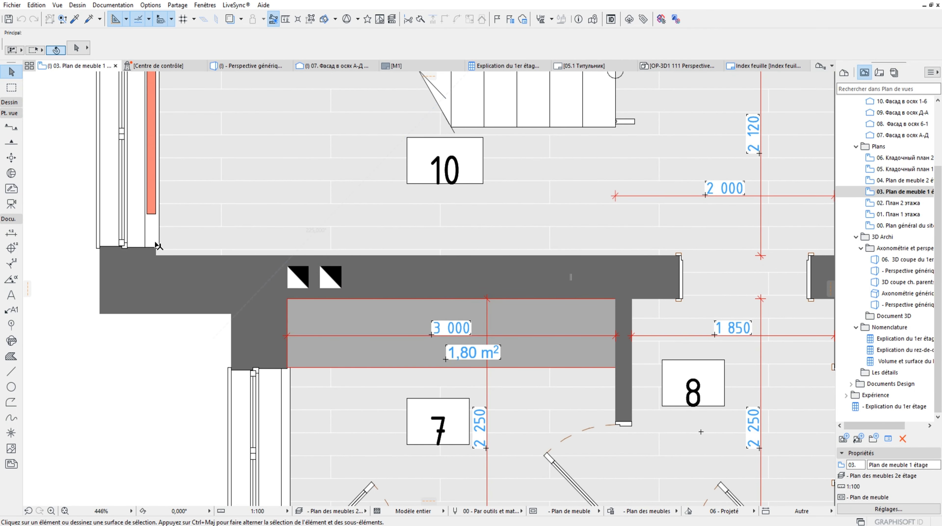
Select the wall between rooms 10 and 7 and check its assigned layer in the layer list
scroll(314, 279, down, 4)
middle_drag(324, 207, 324, 240)
scroll(338, 318, up, 4)
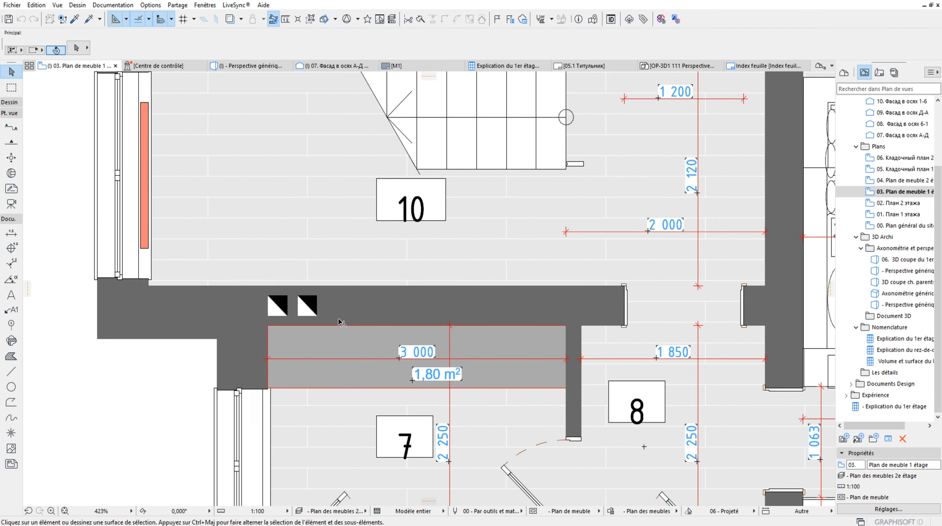
click(351, 326)
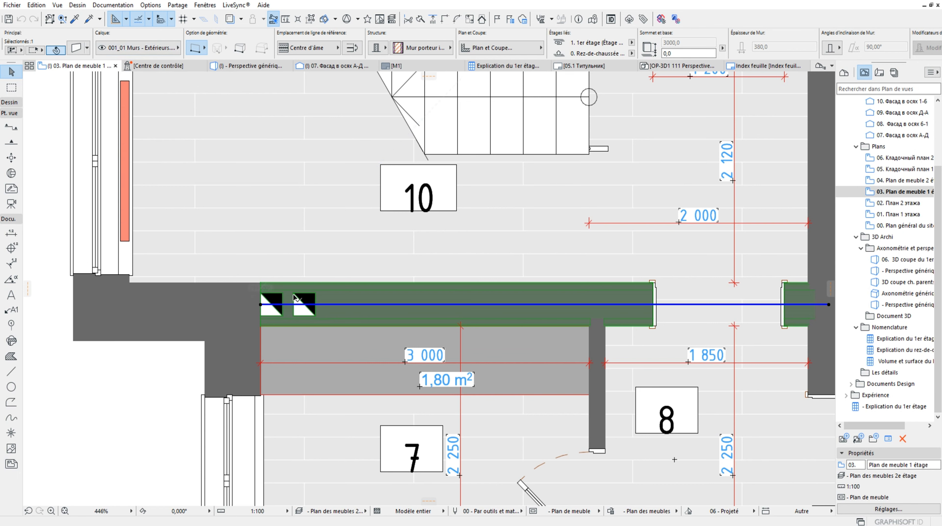
click(148, 54)
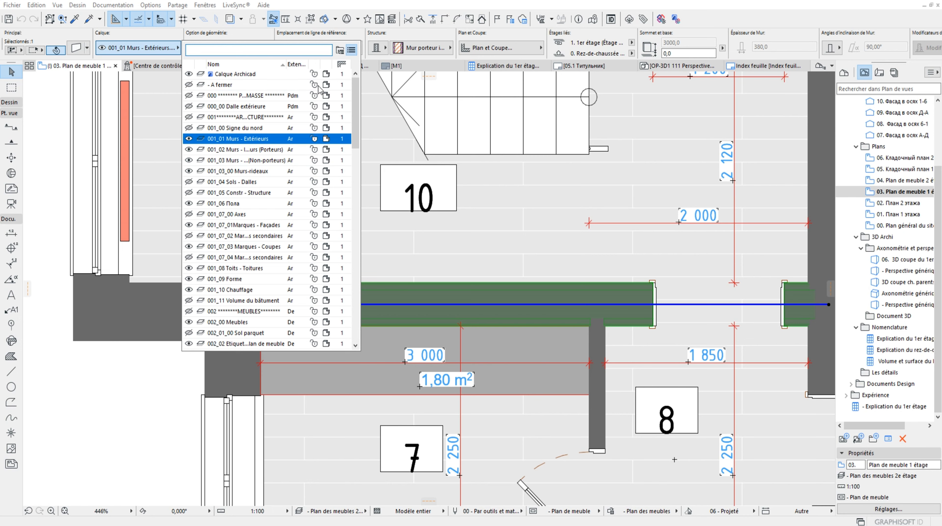
click(417, 312)
Select the staircase in room 10, check its assigned layer in the layer list, and clear the selection
scroll(423, 238, down, 5)
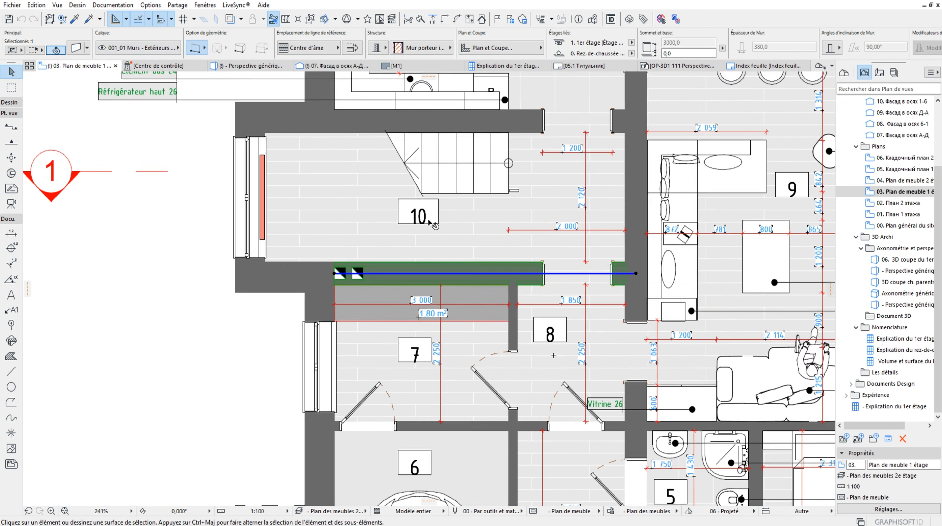
middle_drag(446, 188, 439, 236)
scroll(438, 235, up, 4)
click(457, 225)
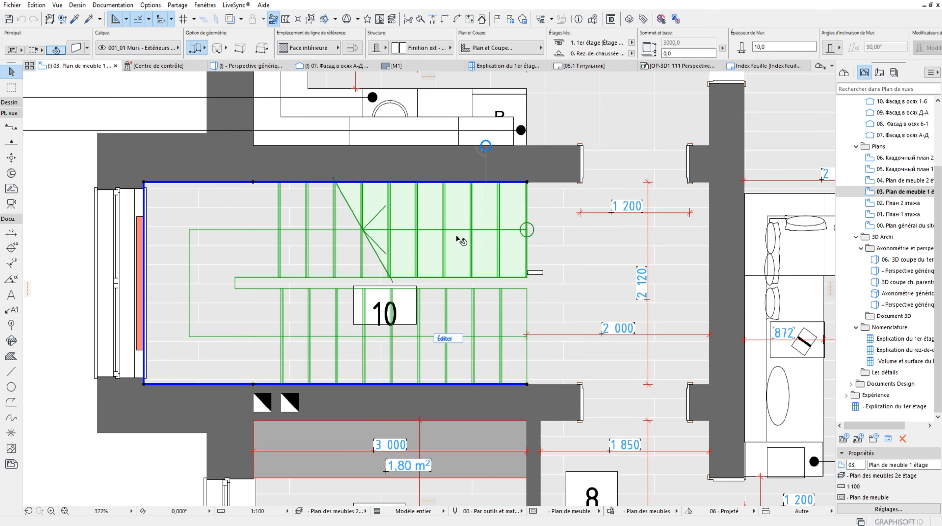
click(137, 47)
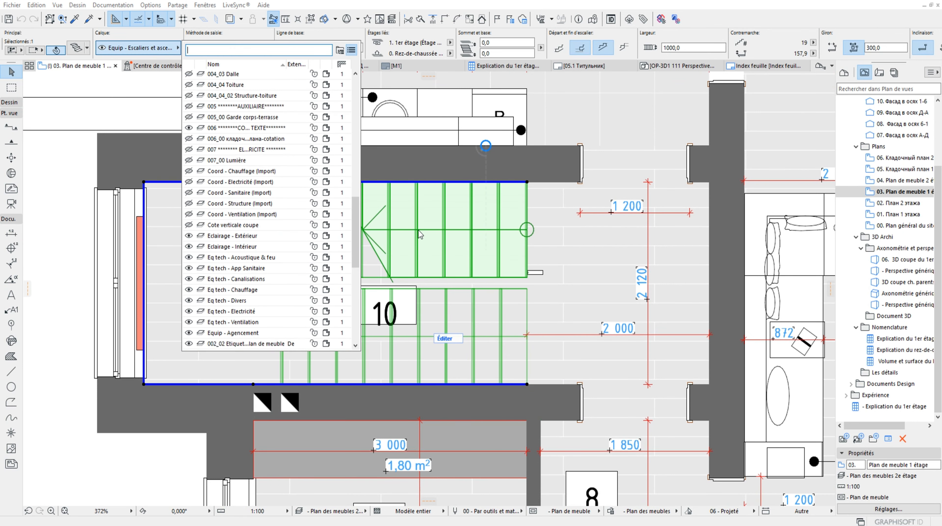
scroll(221, 317, down, 2)
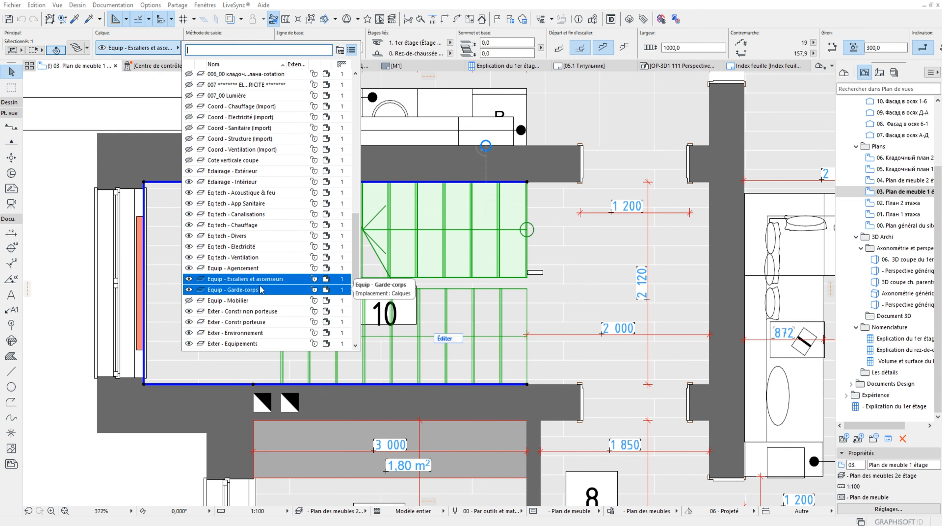
scroll(386, 271, down, 4)
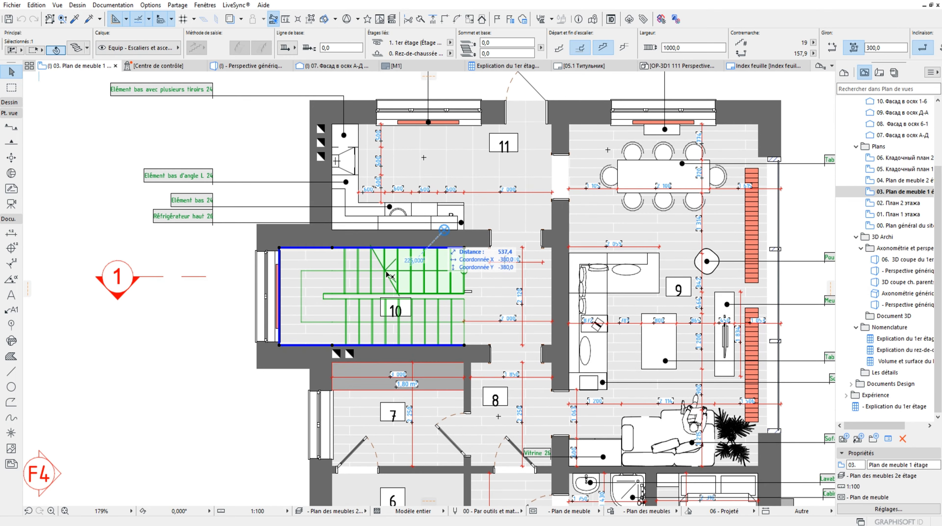
scroll(414, 227, up, 5)
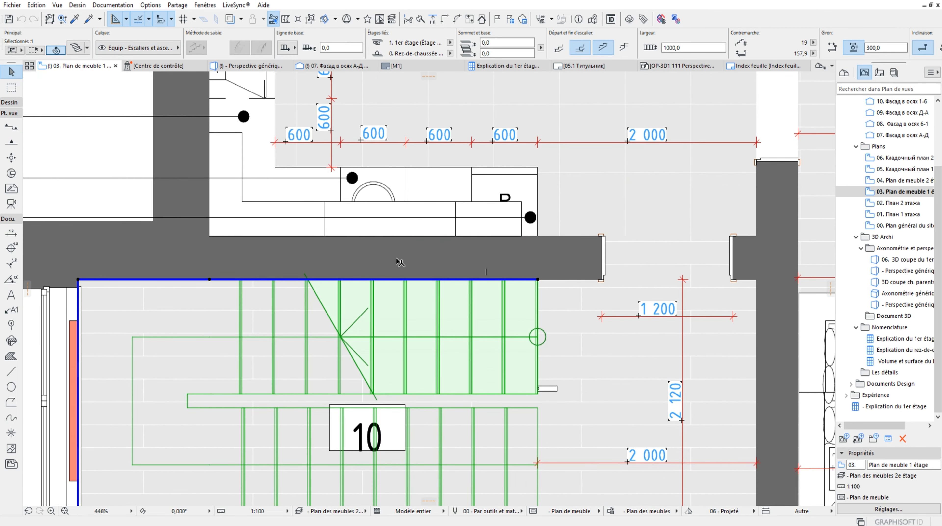
key(Escape)
Select the kitchen zone in room 11, check its assigned layer, and clear the selection
scroll(463, 325, down, 5)
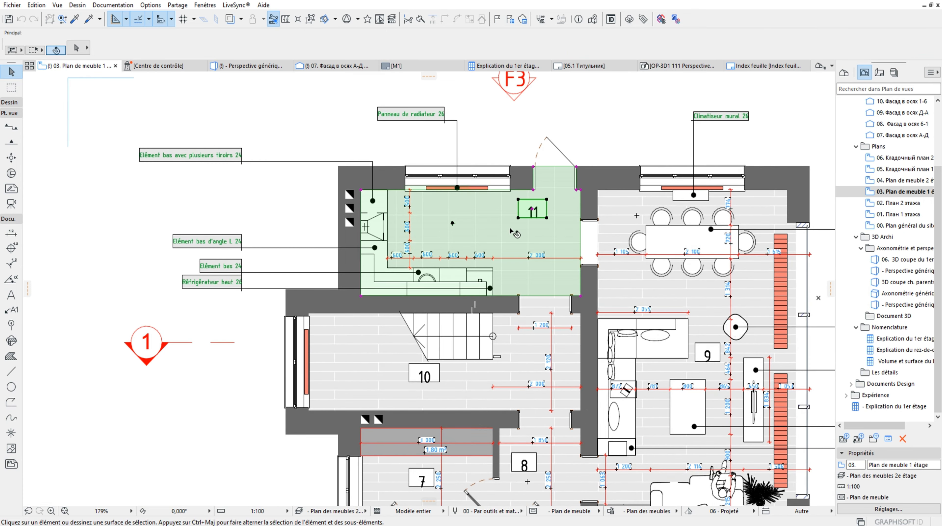
click(441, 217)
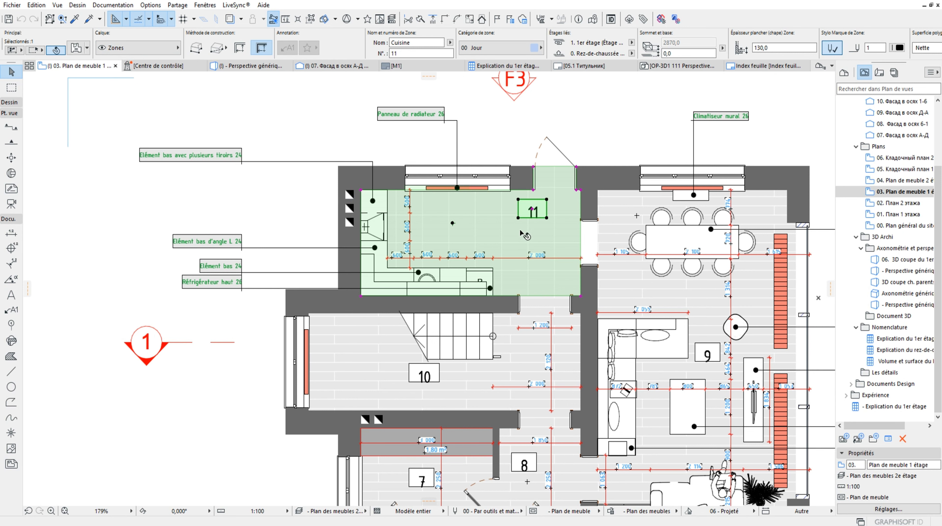
click(134, 49)
click(275, 341)
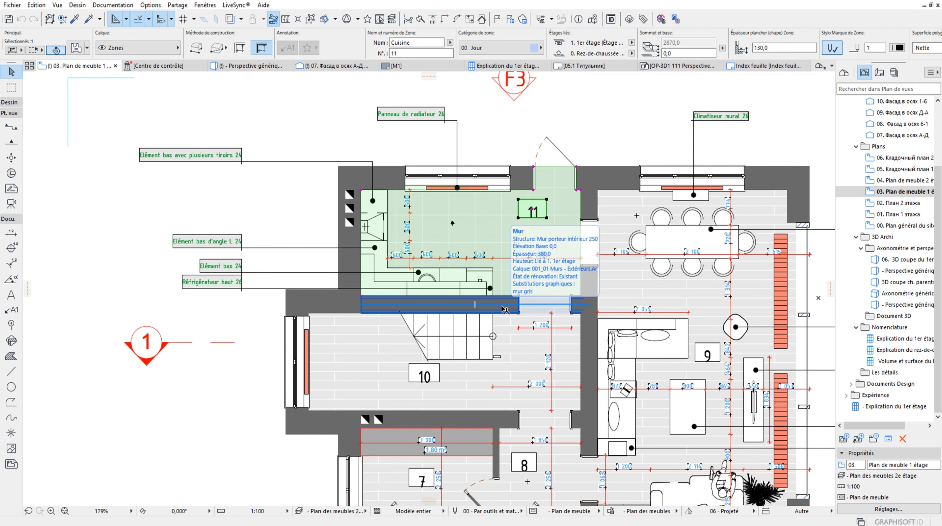
scroll(420, 254, up, 5)
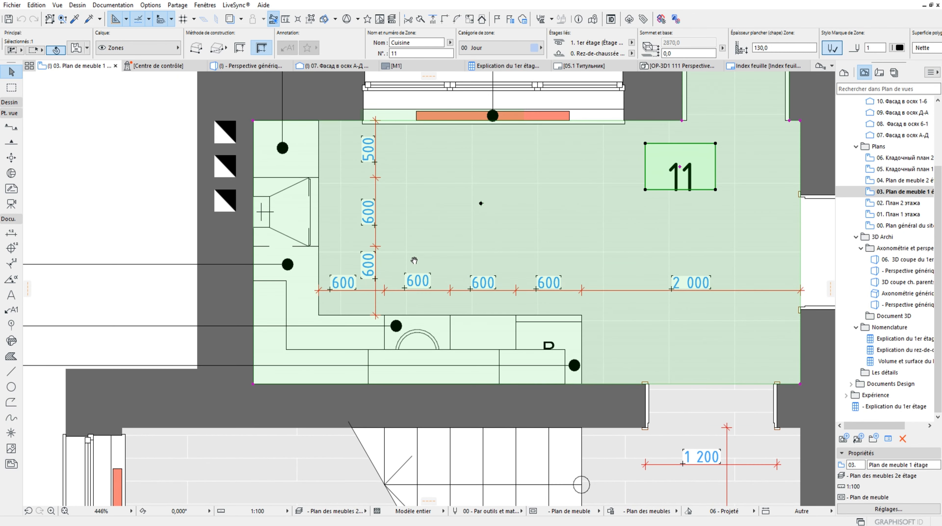
scroll(442, 229, down, 6)
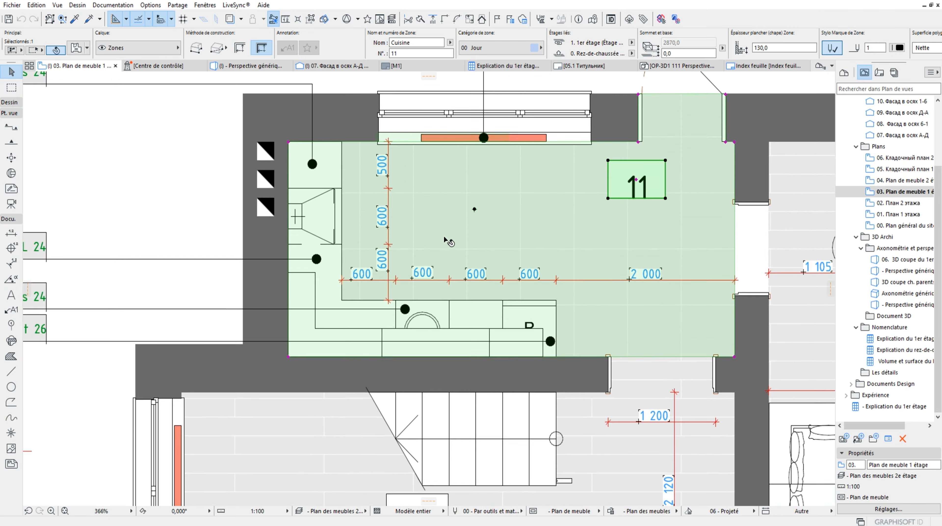
scroll(417, 235, up, 4)
scroll(417, 235, up, 2)
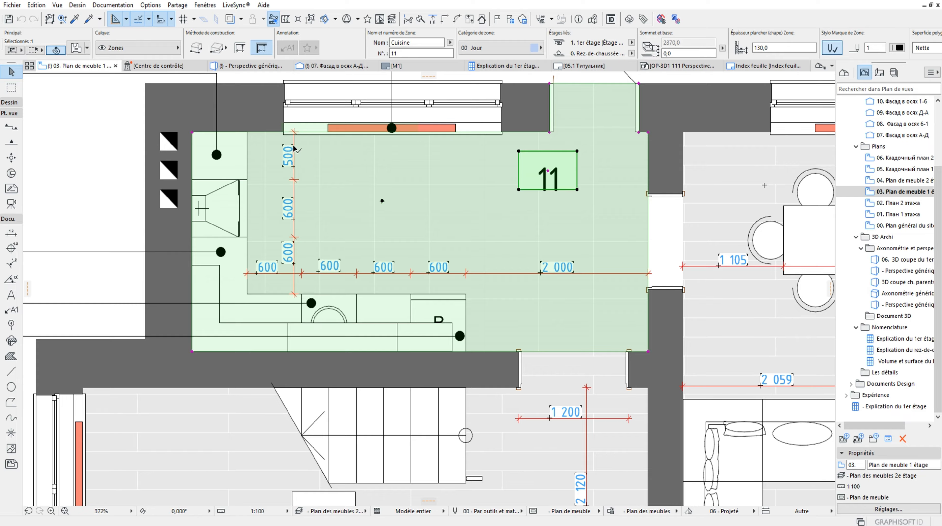
scroll(294, 146, down, 4)
middle_drag(299, 130, 296, 165)
scroll(295, 165, up, 3)
key(Escape)
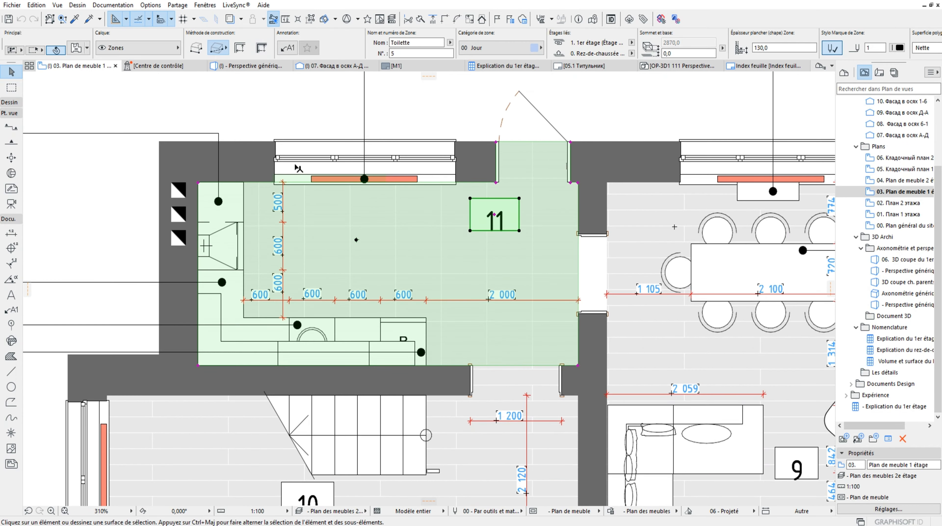
key(Escape)
Open the Calques (Vues modèle) settings of the house project and review its layers and layer combinations
scroll(297, 174, down, 4)
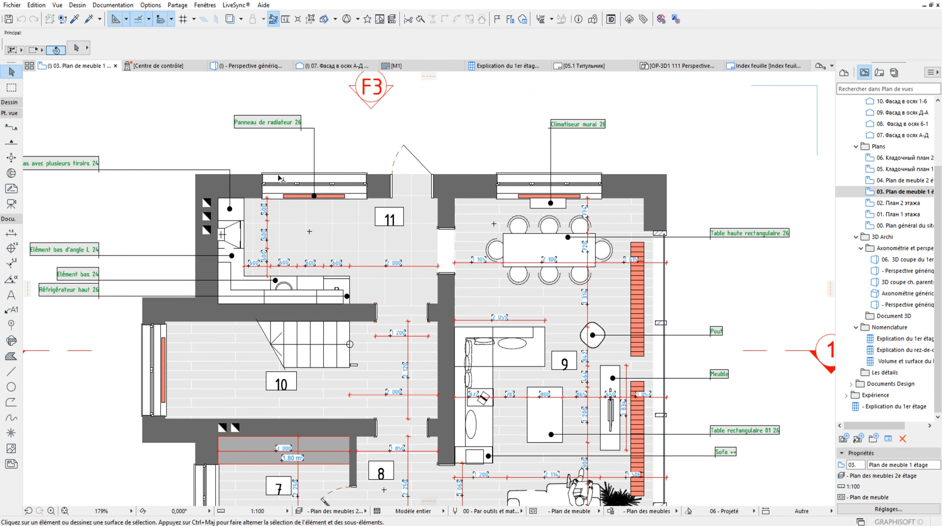
click(113, 5)
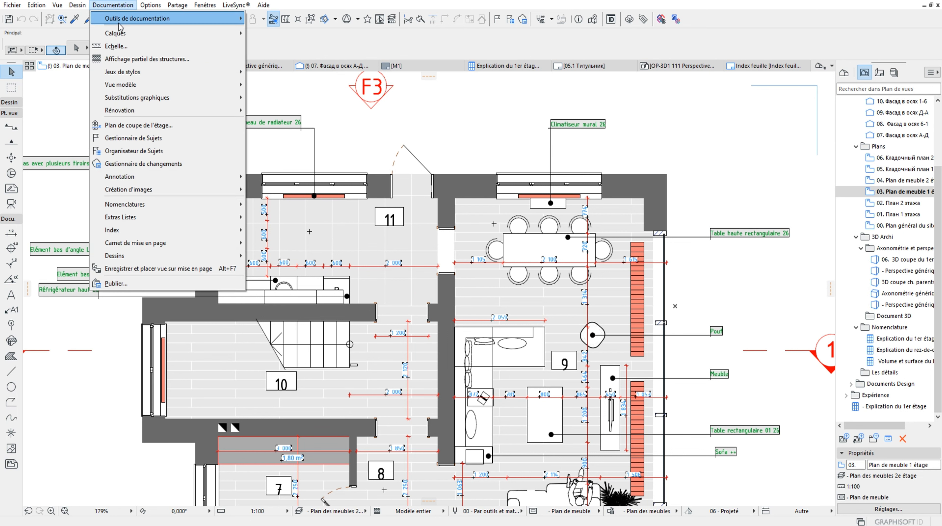
mouse_move(117, 34)
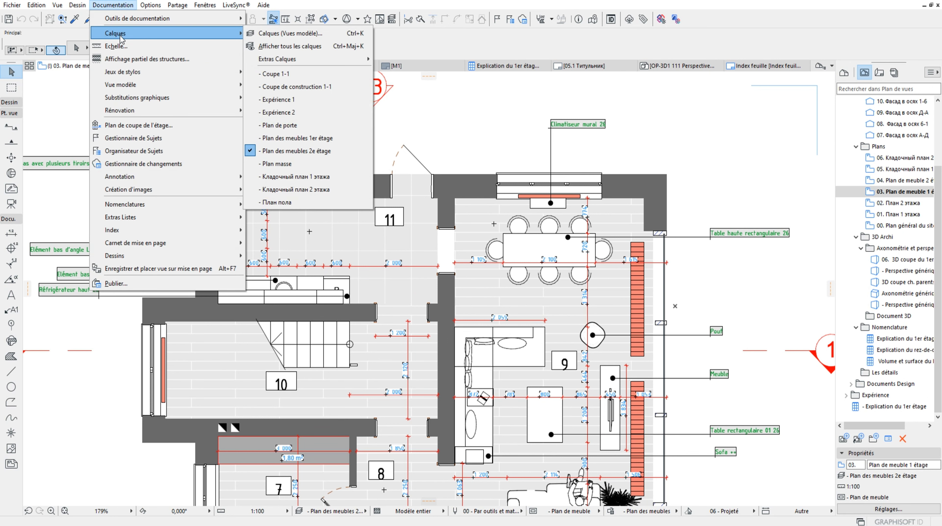
click(278, 35)
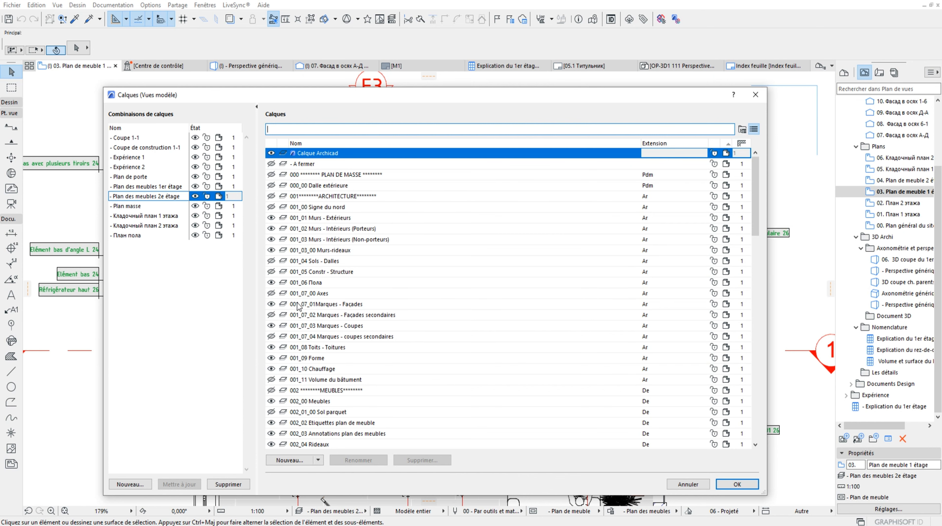
scroll(326, 170, down, 5)
scroll(326, 254, up, 5)
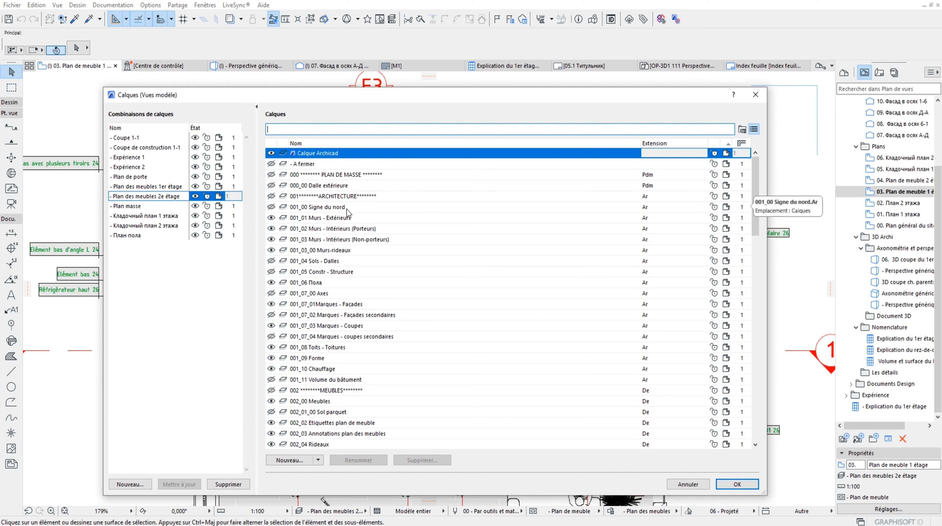
scroll(380, 303, down, 2)
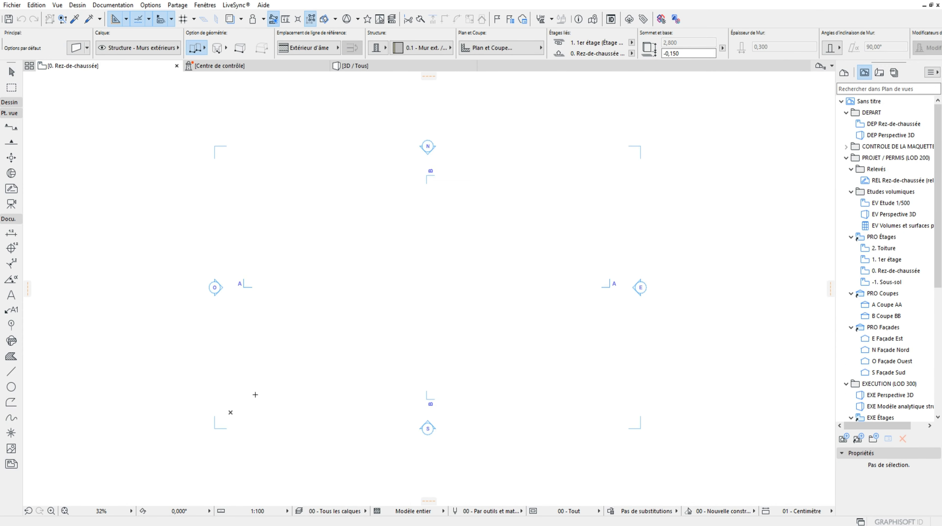
Open the Calques (Vues modèle) settings in the untitled template project and review its default layers
click(151, 6)
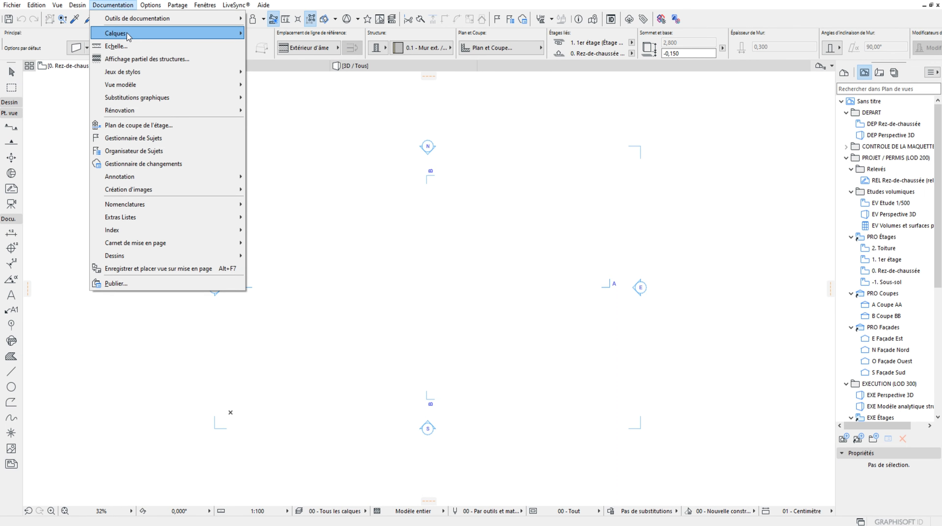
mouse_move(172, 36)
click(291, 34)
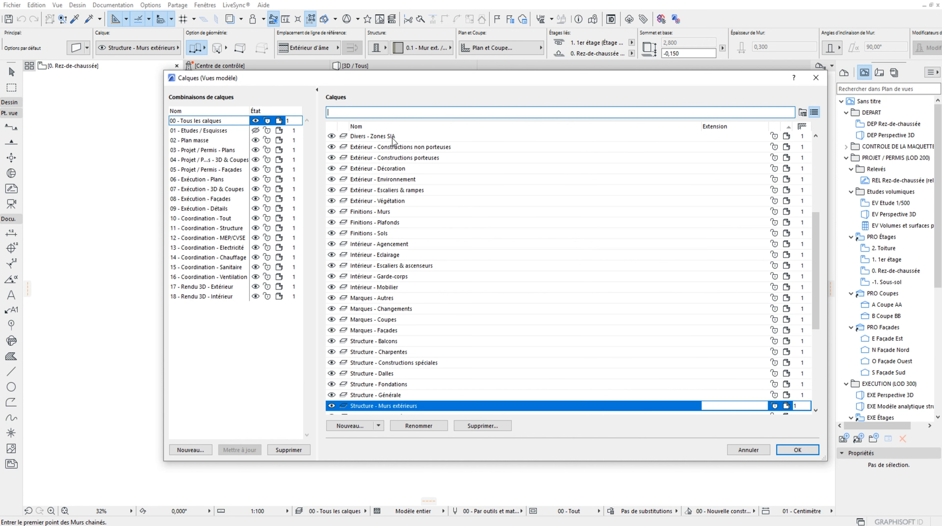
scroll(391, 194, down, 5)
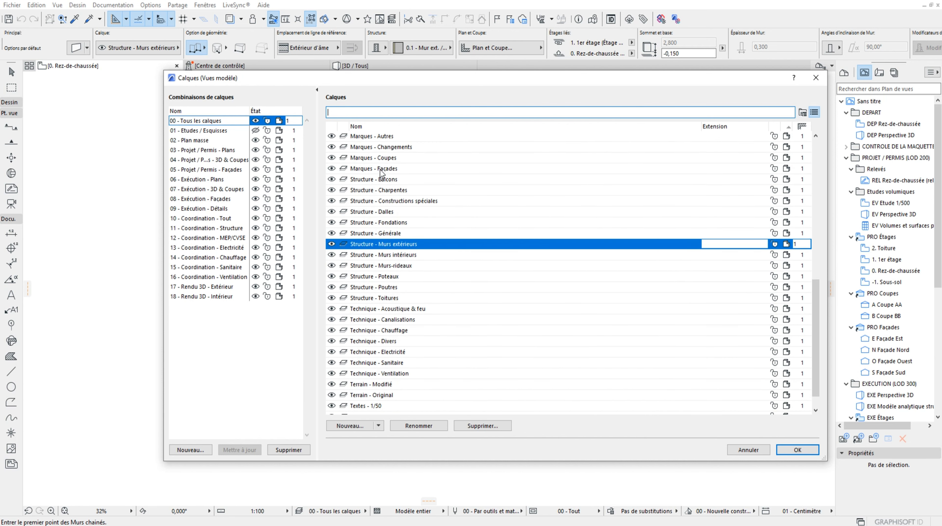
scroll(408, 253, down, 1)
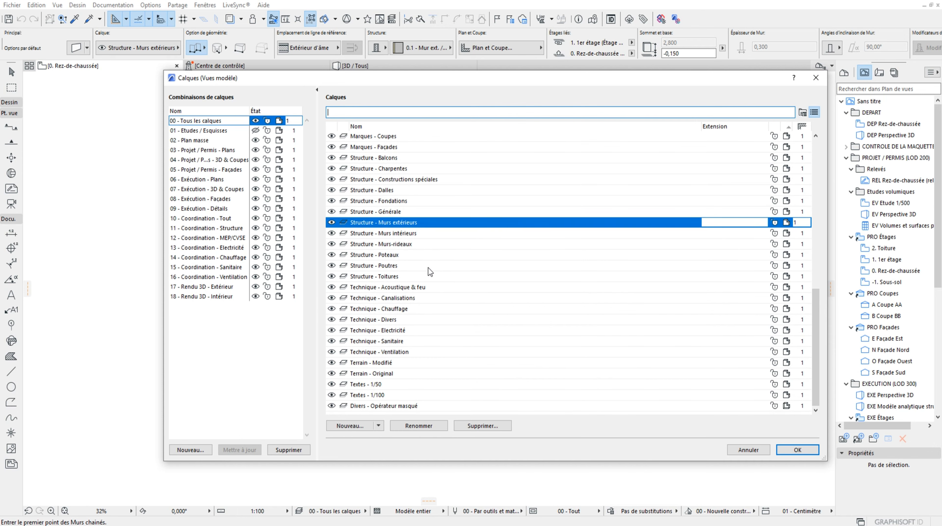
scroll(429, 268, up, 15)
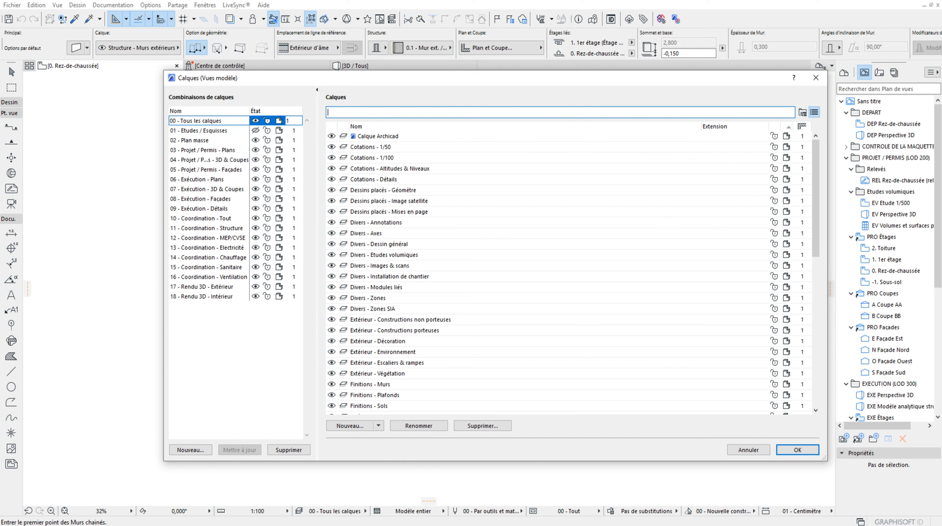
Switch back to the house project, look through its layer list, and close the layer settings
click(391, 525)
click(338, 495)
scroll(438, 242, down, 6)
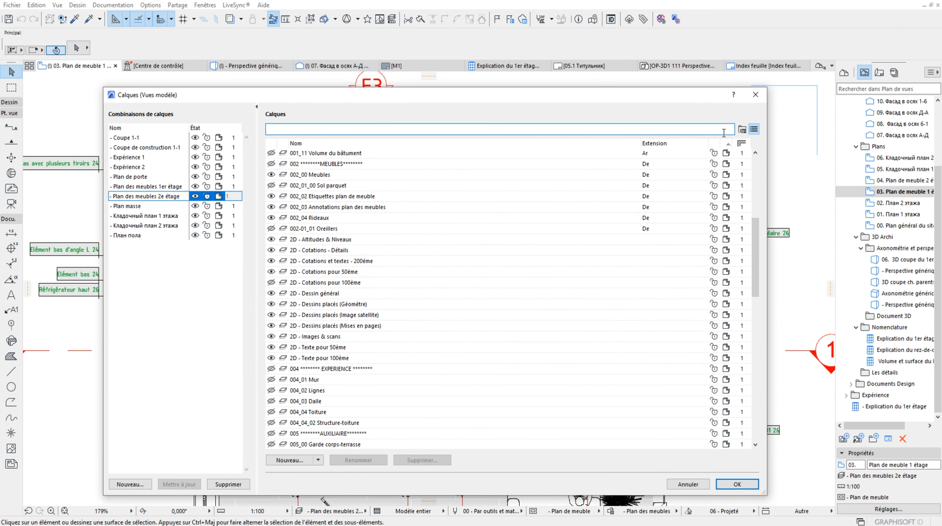
click(756, 95)
scroll(475, 236, down, 5)
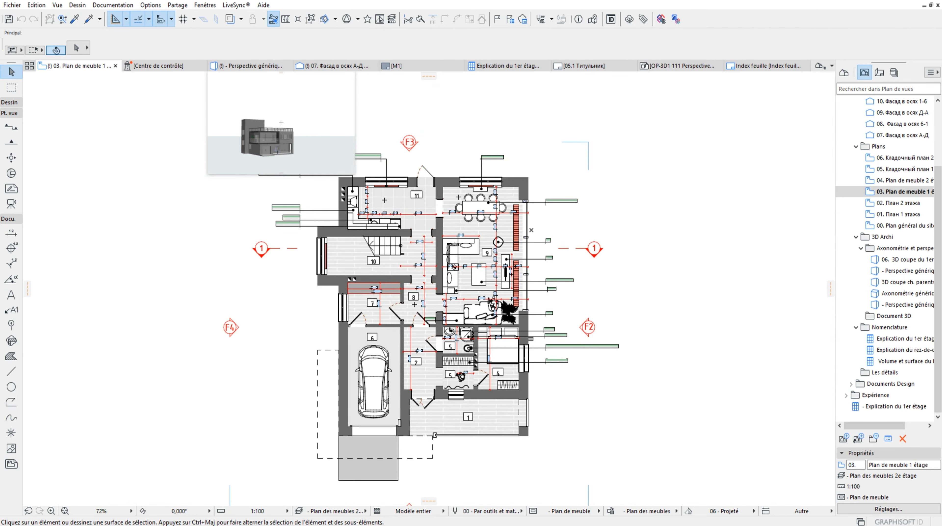
Reopen the house project's layer settings, review the numbered layers, and switch to the untitled project's layer settings for comparison
key(ctrl+l)
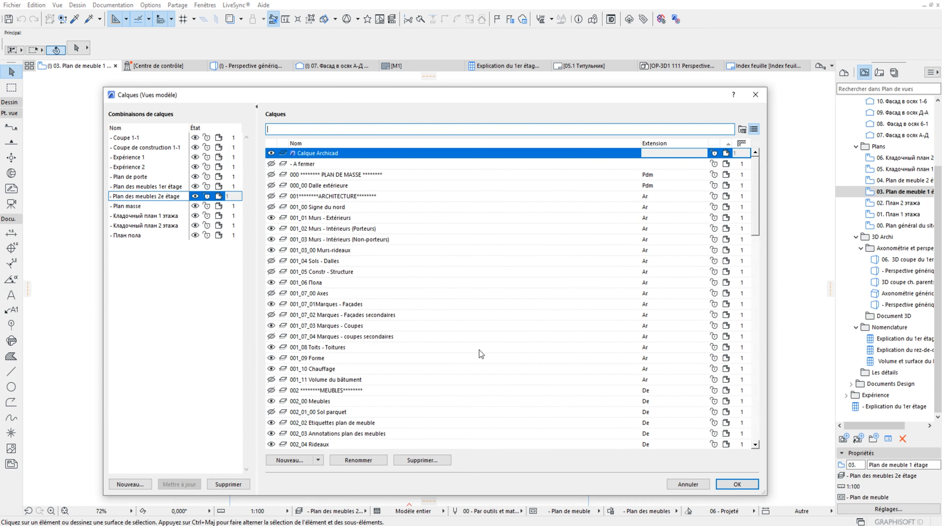
scroll(338, 210, down, 3)
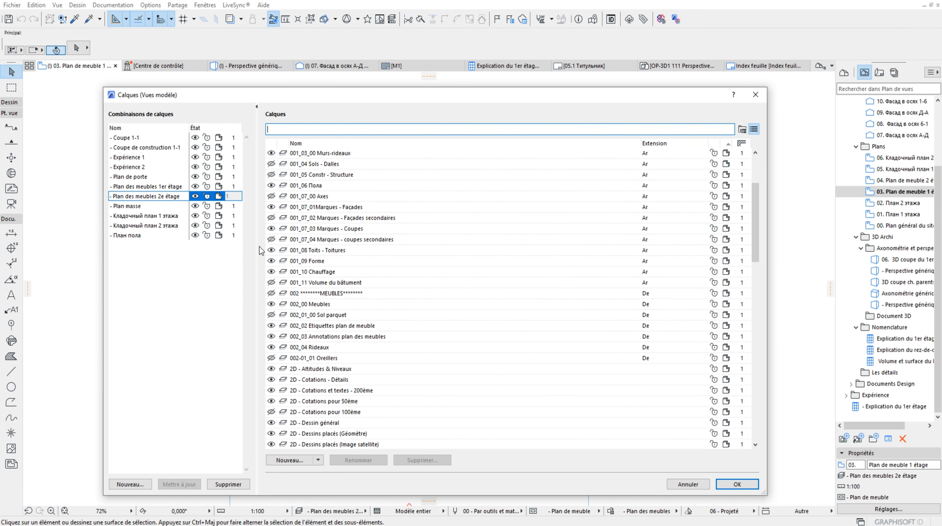
scroll(330, 241, up, 3)
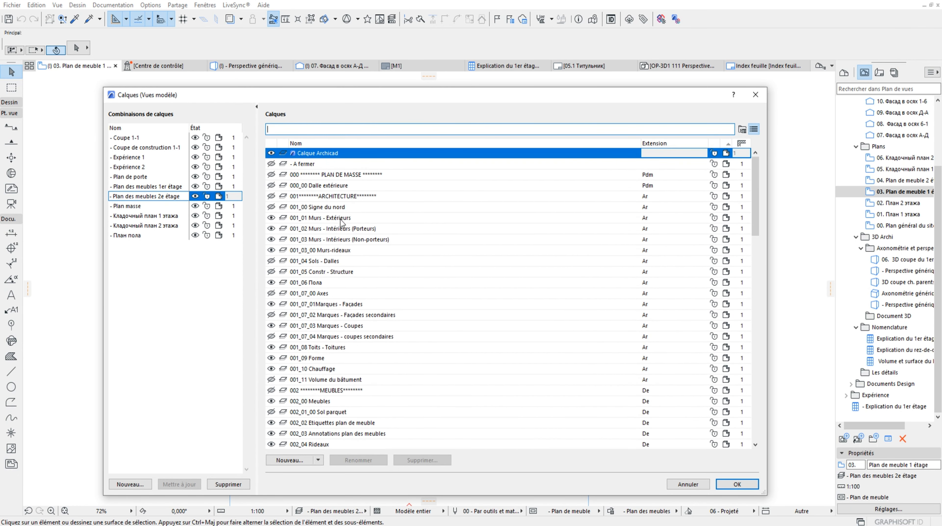
scroll(378, 352, down, 4)
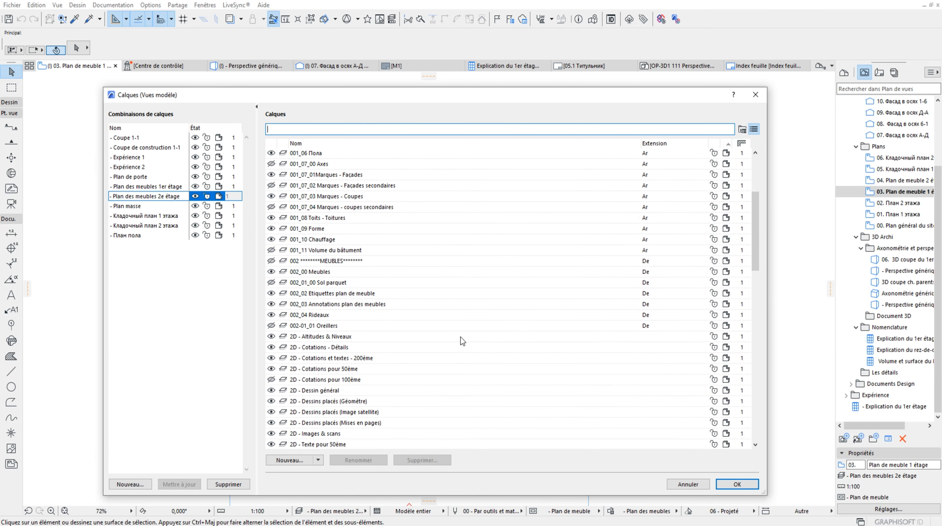
scroll(383, 295, up, 3)
click(393, 521)
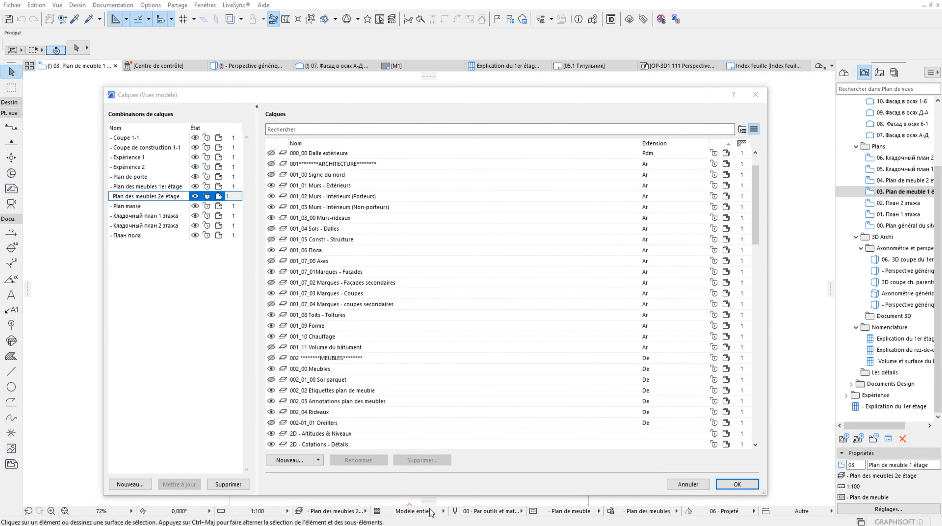
click(443, 496)
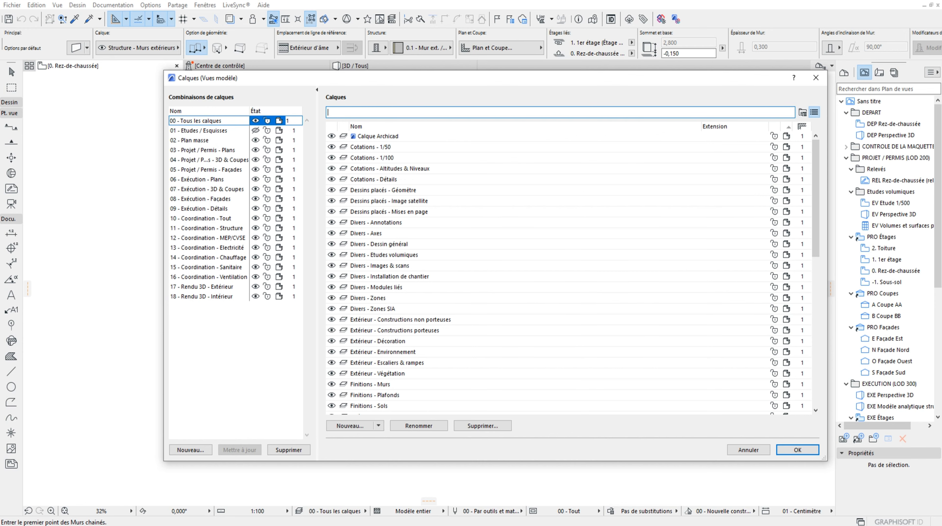
Return to the house project and close its layer settings
click(346, 498)
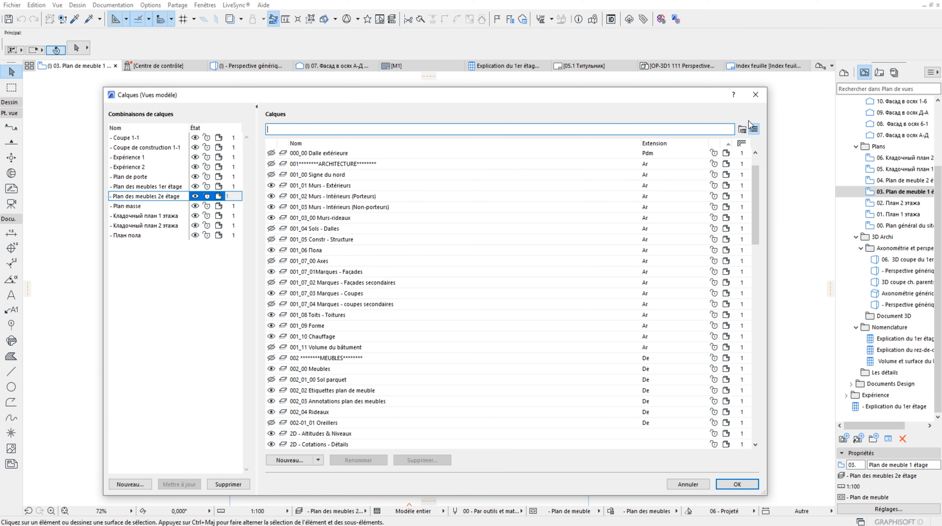
click(755, 95)
scroll(468, 280, up, 2)
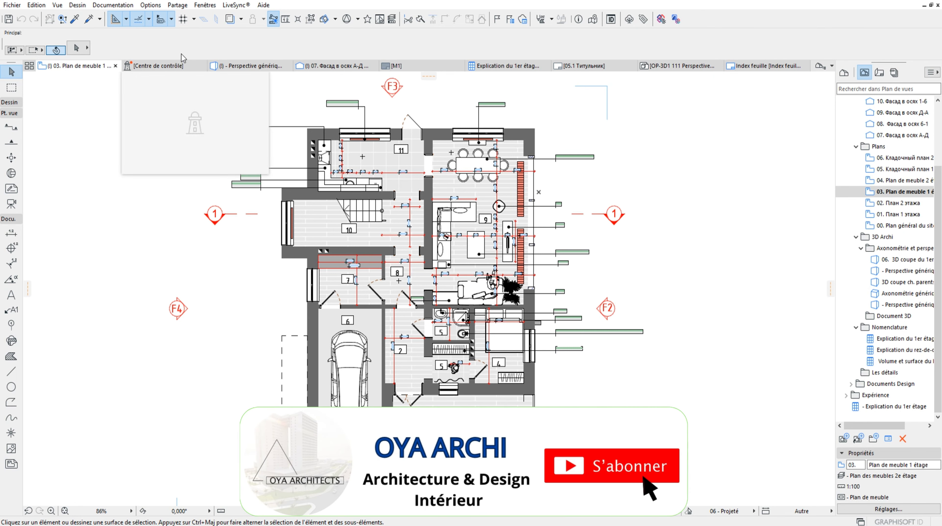
In the Gestionnaire d'attributs, add all the house project's layer combinations, with their associated layers, to the temporary list
click(151, 5)
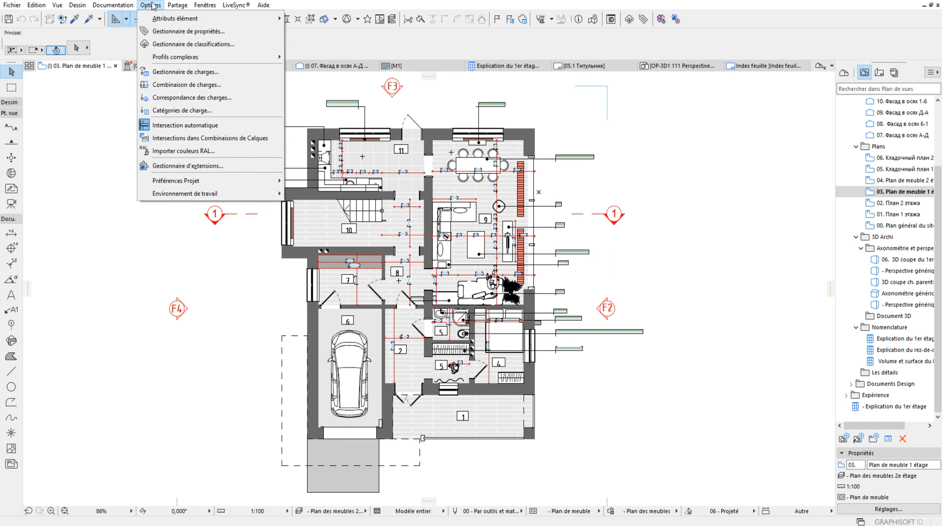
mouse_move(180, 18)
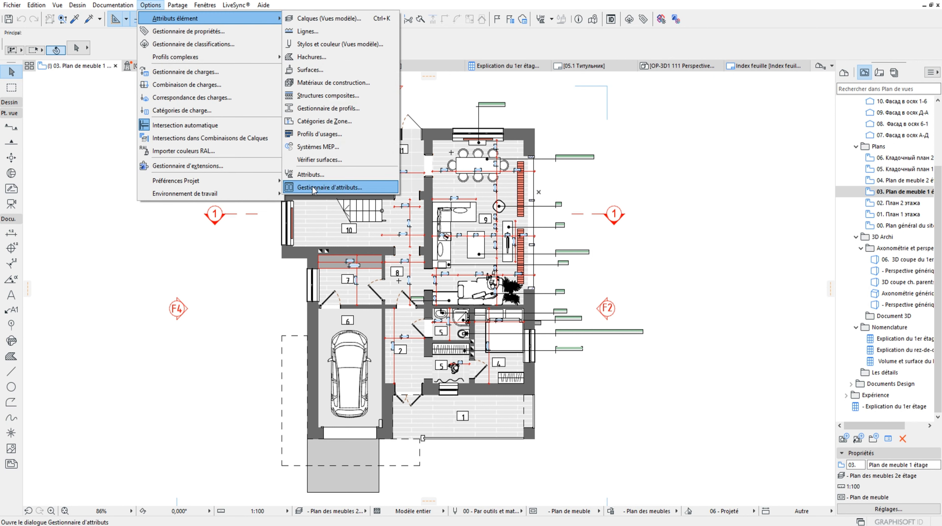
click(330, 187)
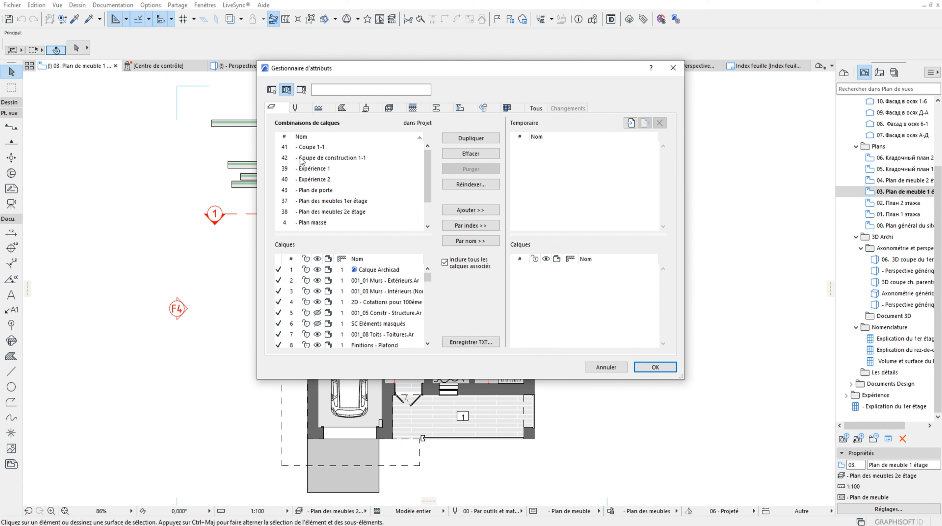
click(313, 149)
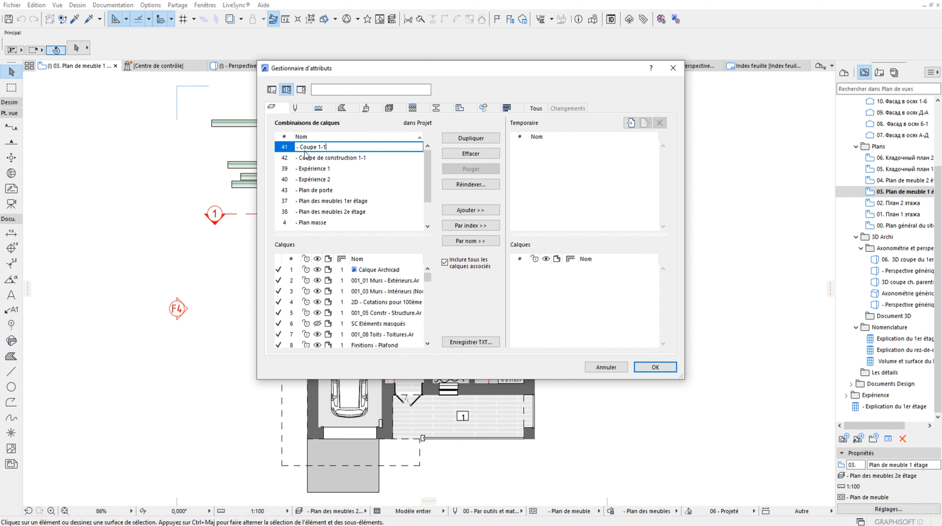
scroll(324, 194, down, 3)
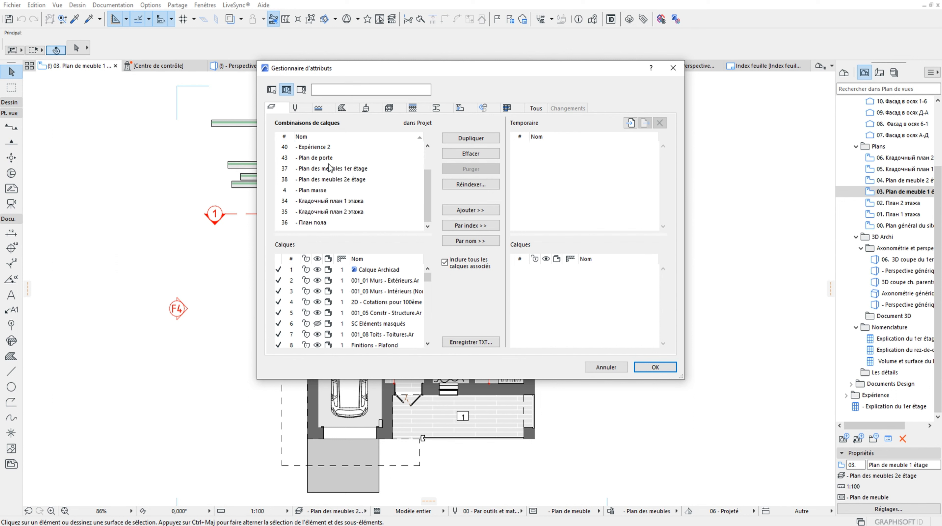
shift+click(320, 224)
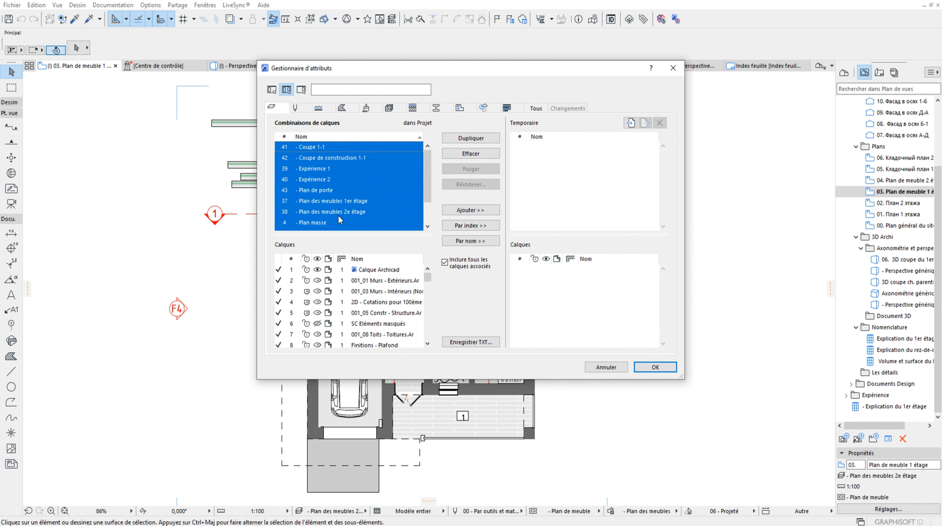
click(474, 212)
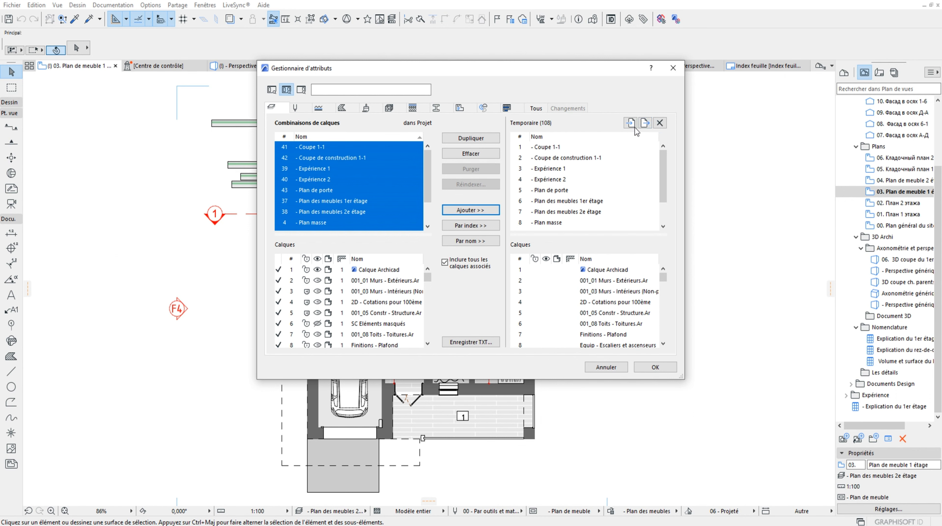
Export the temporary attribute list to Dossier 1 as the XML file "Mon jeux de calque" and close the attribute manager
click(645, 122)
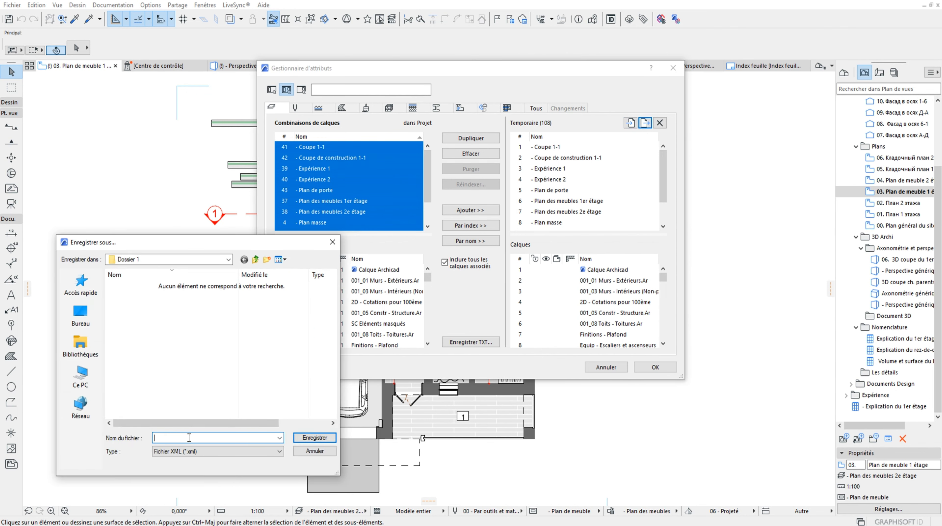
text(Mon jeux de calque)
click(191, 439)
key(BackSpace)
text(que)
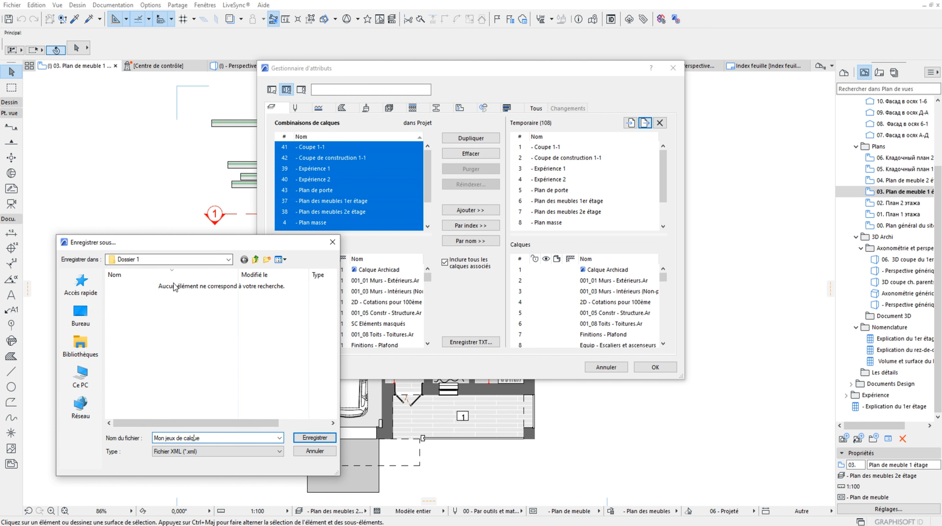
click(315, 438)
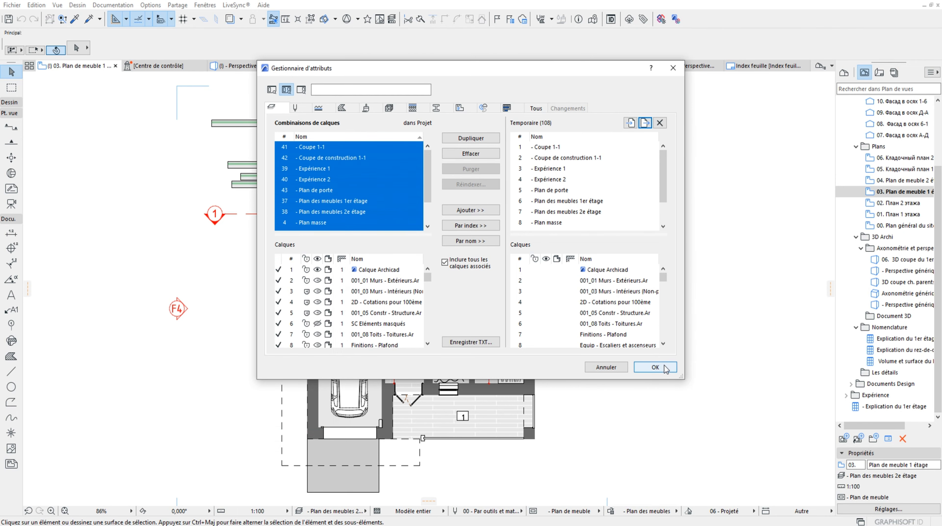
click(655, 367)
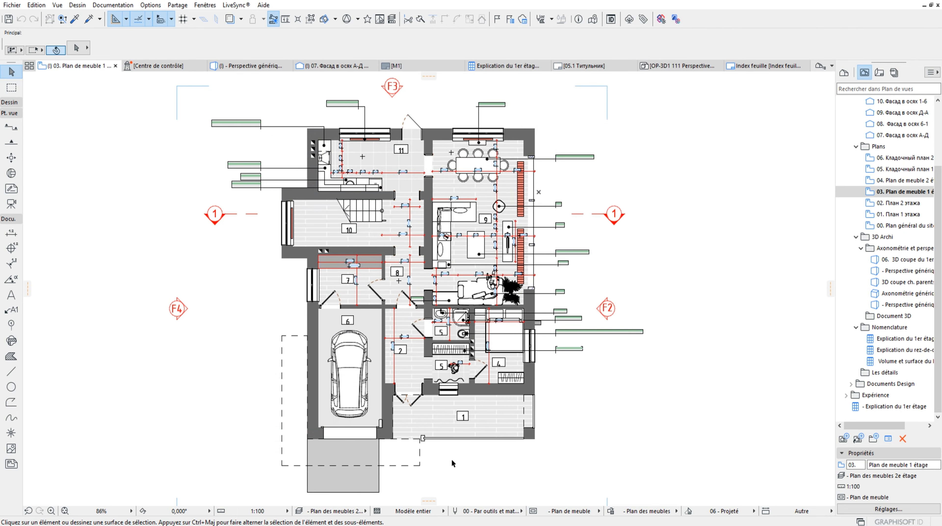
Switch to the untitled template project and open its Gestionnaire d'attributs
click(422, 507)
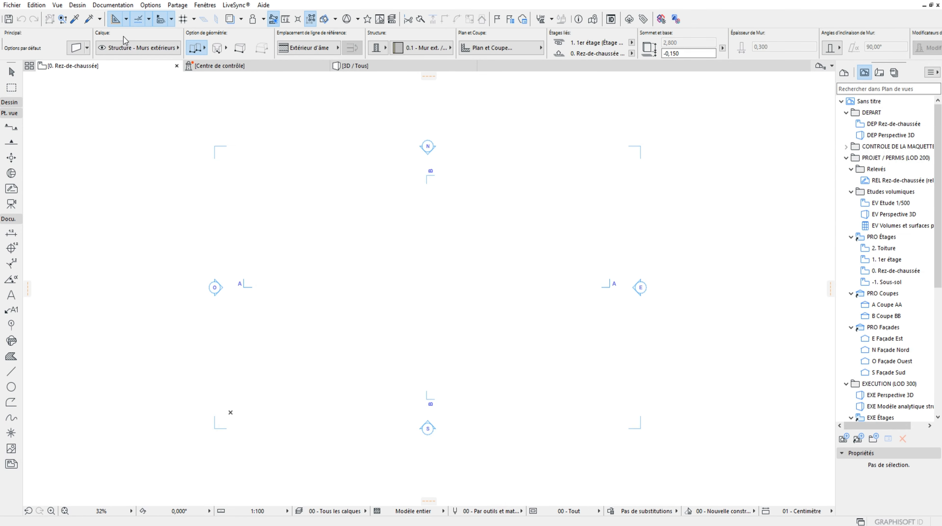
click(113, 5)
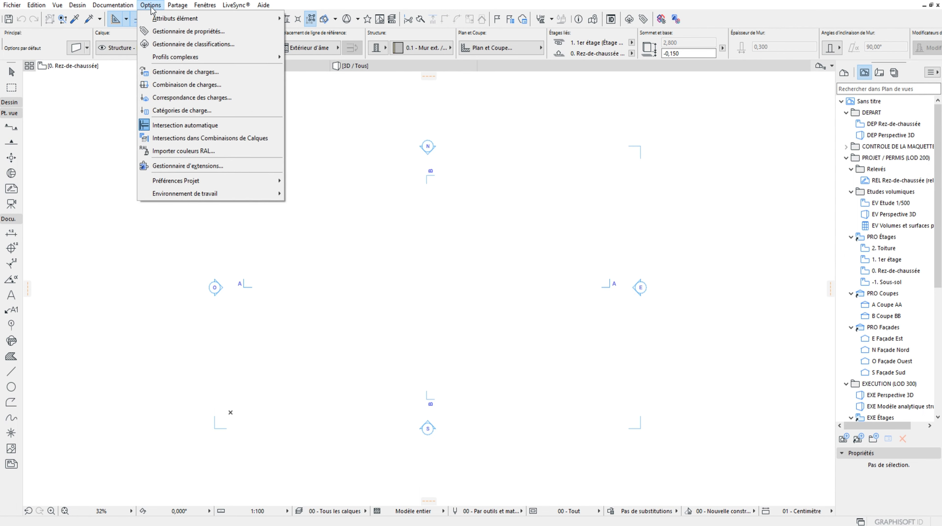
mouse_move(199, 19)
click(342, 186)
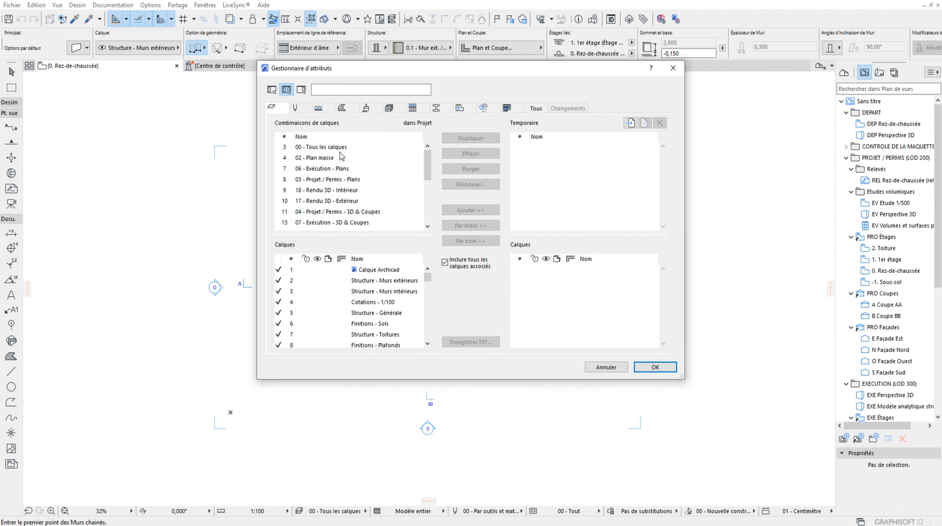
Delete all the template's layer combinations, from 00 - Tous les calques to 10 - Coordination - Tout
click(427, 161)
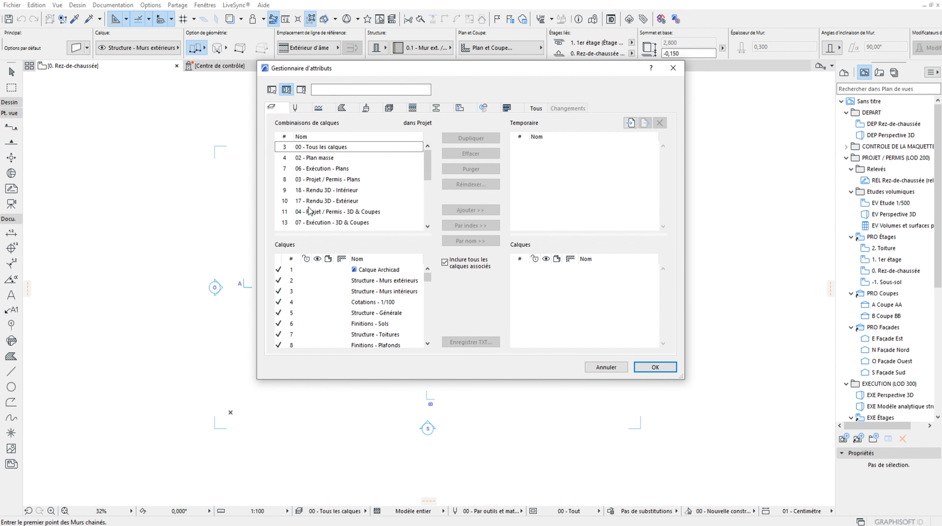
click(331, 148)
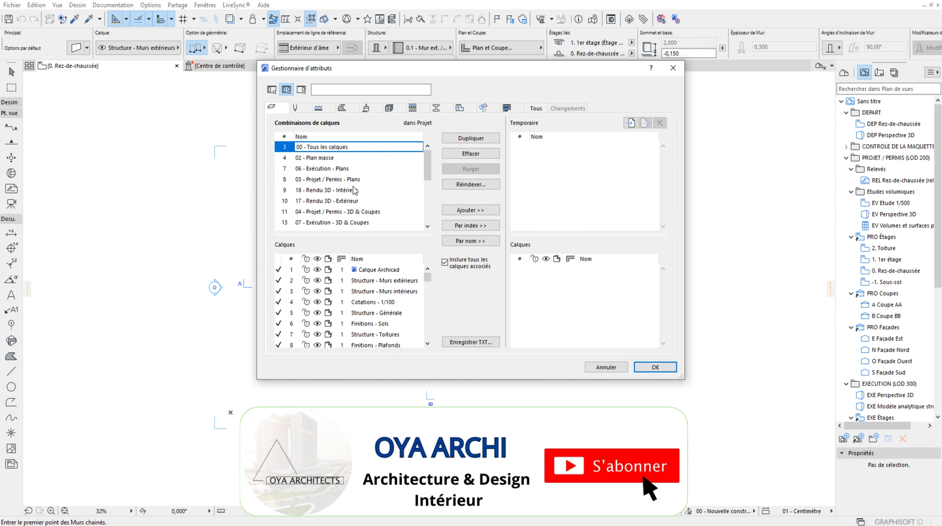
scroll(356, 191, down, 6)
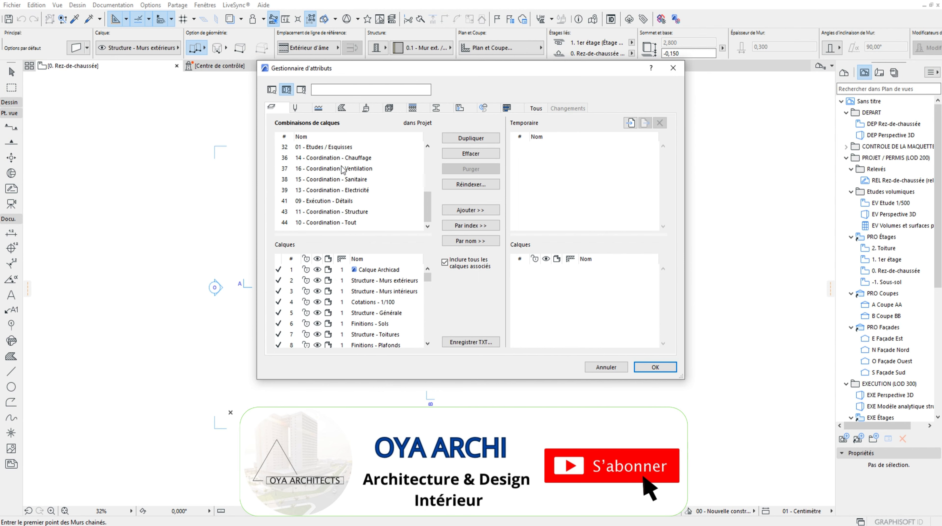
shift+click(342, 225)
click(463, 155)
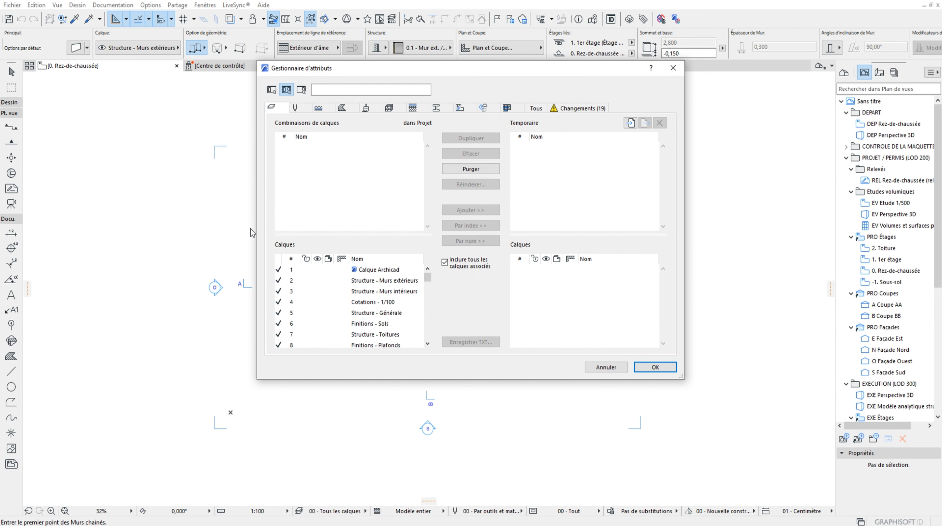
Delete all the template's layers from Structure - Murs extérieurs onwards, moving their elements to Calque Archicad
click(384, 280)
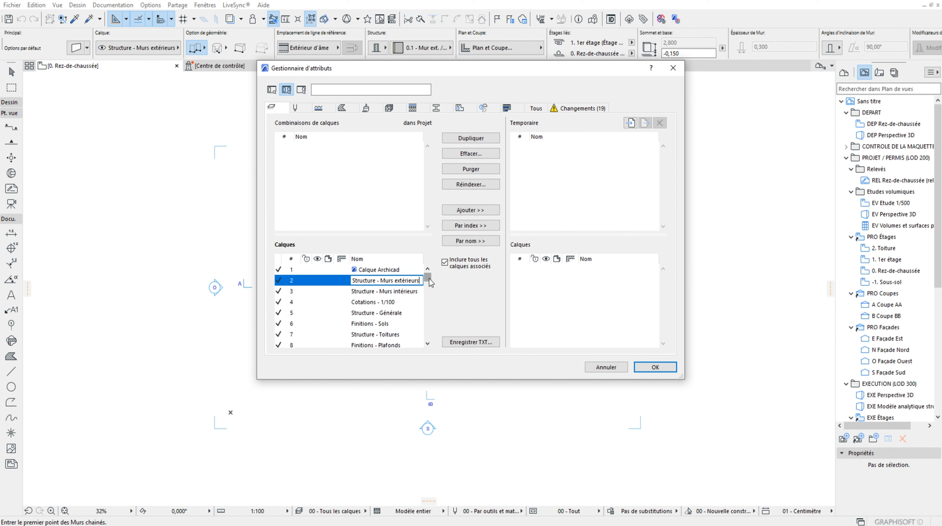
drag(430, 278, 428, 337)
shift+click(382, 335)
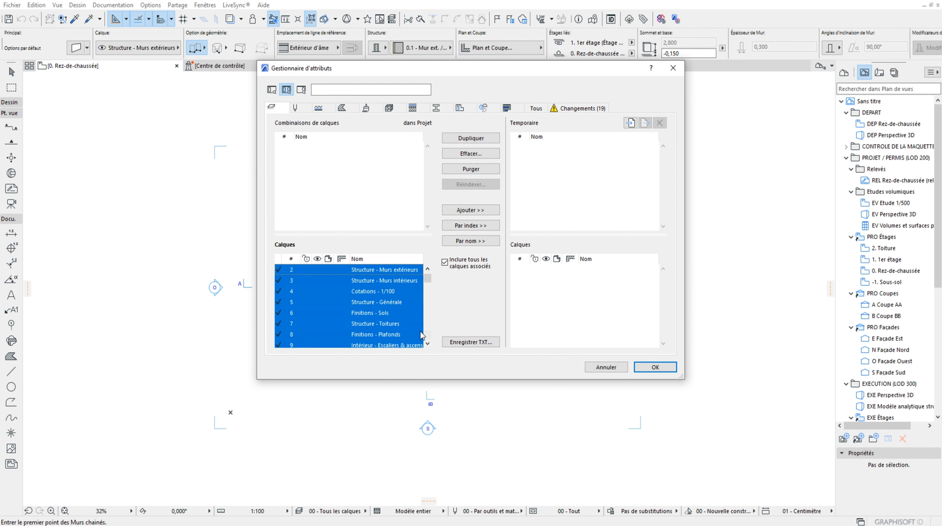
click(472, 154)
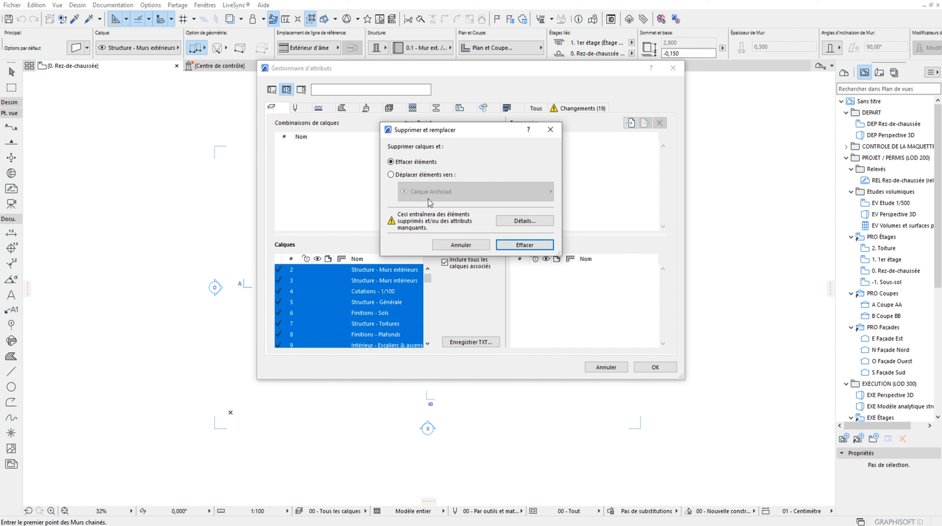
click(391, 174)
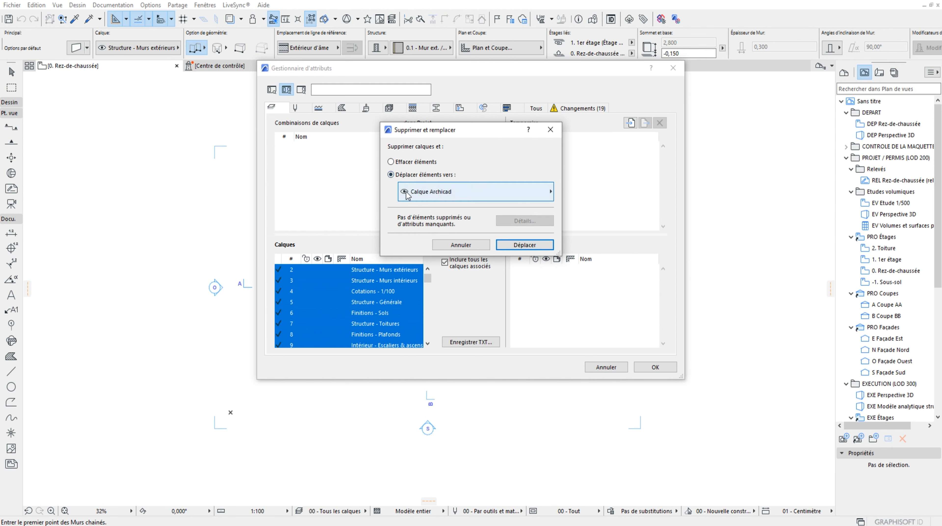
click(428, 192)
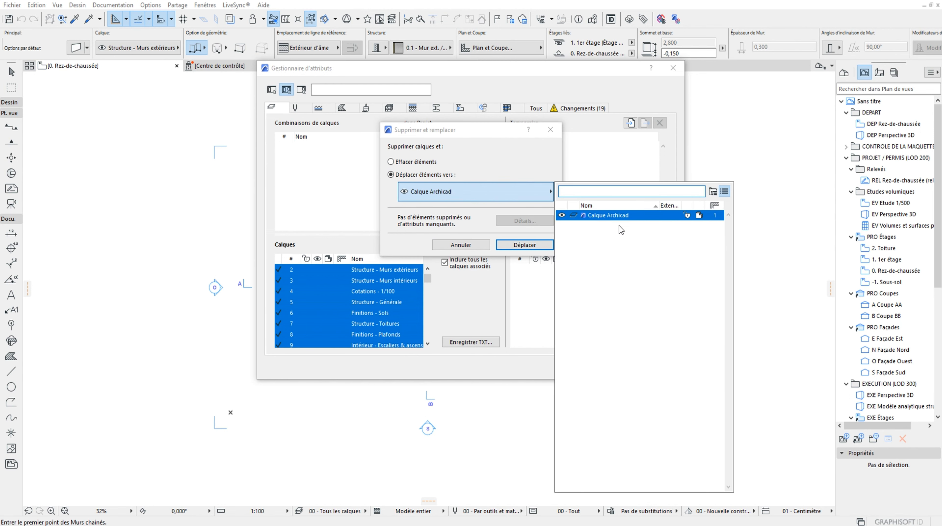
click(629, 217)
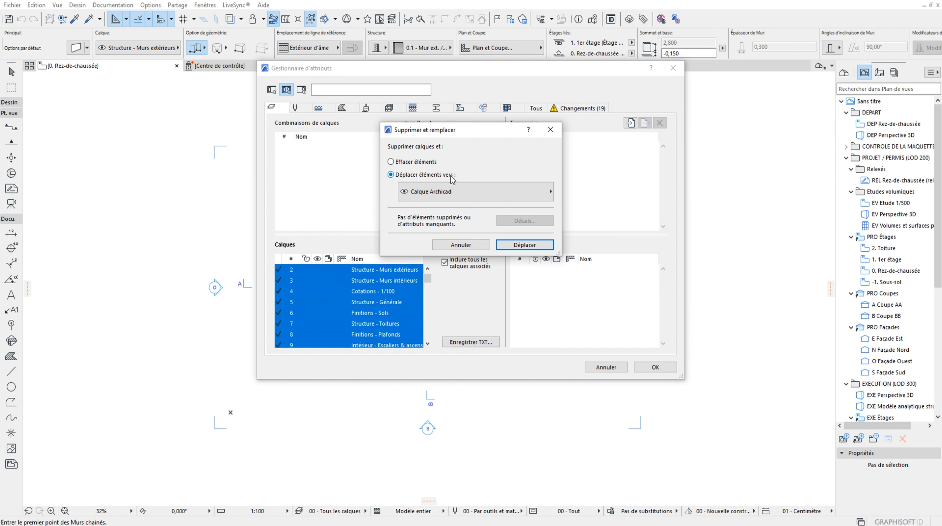
click(527, 245)
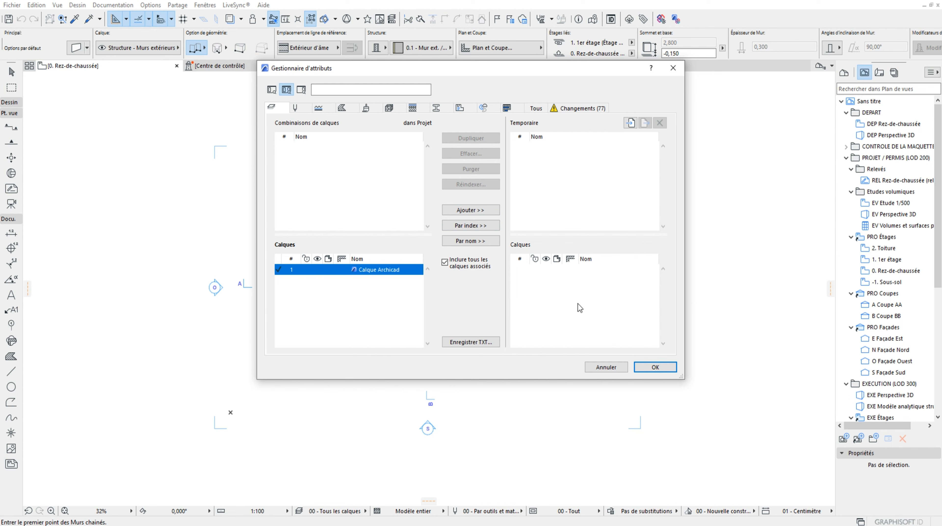
Import the "Mon jeux de calque" file from Dossier 1 into the attribute manager's temporary list
click(570, 206)
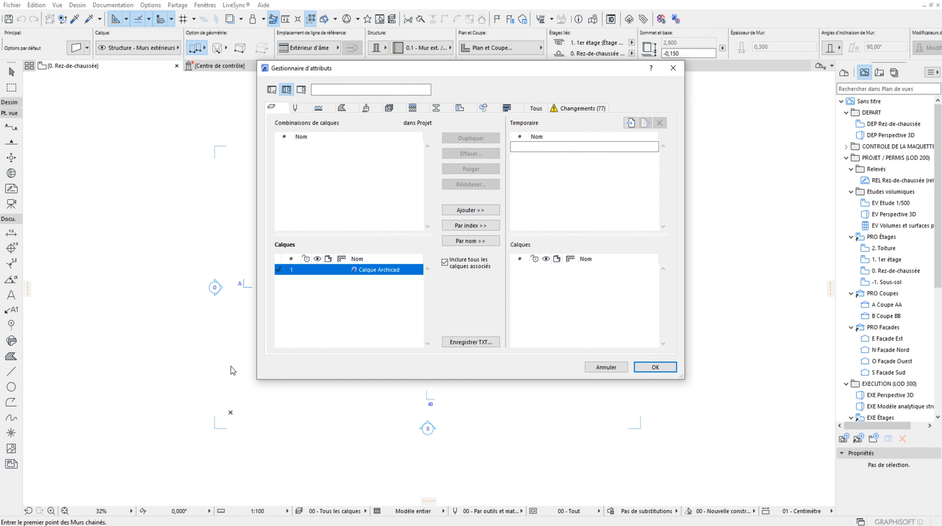
click(630, 123)
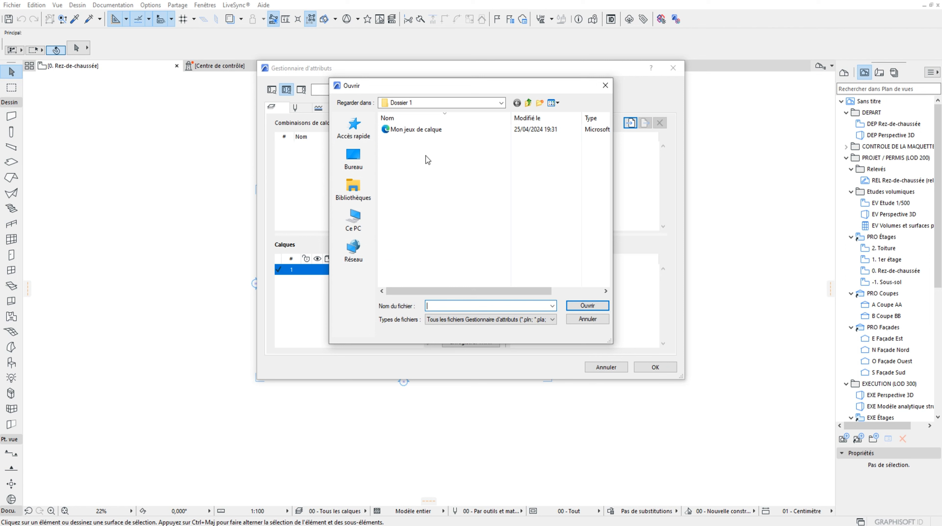
click(402, 131)
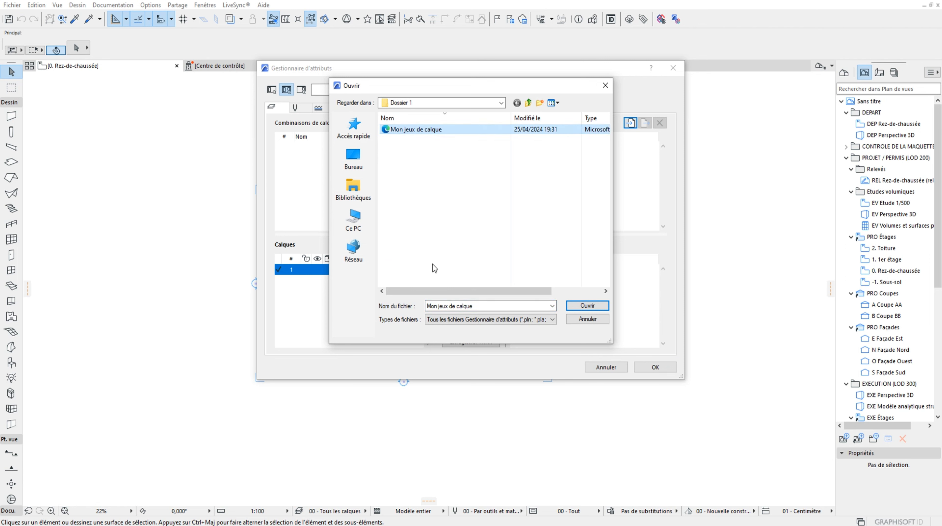
click(588, 307)
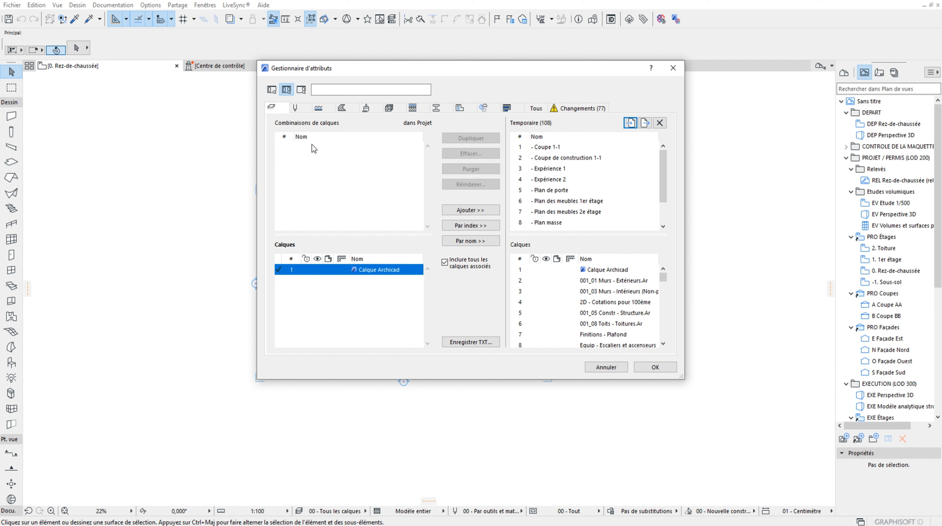
Add all the temporary layer combinations, from - Coupe 1-1 onwards, with their associated layers to the project and apply the changes
click(549, 147)
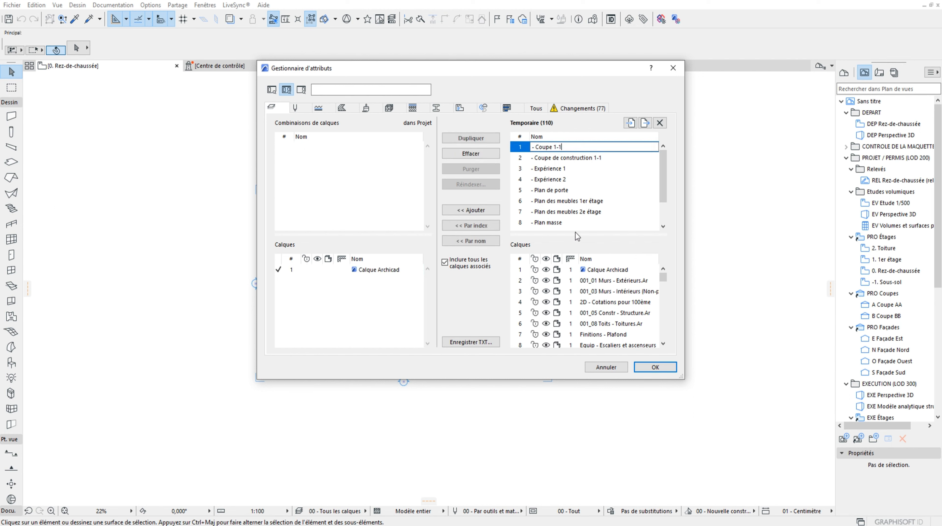
shift+click(553, 222)
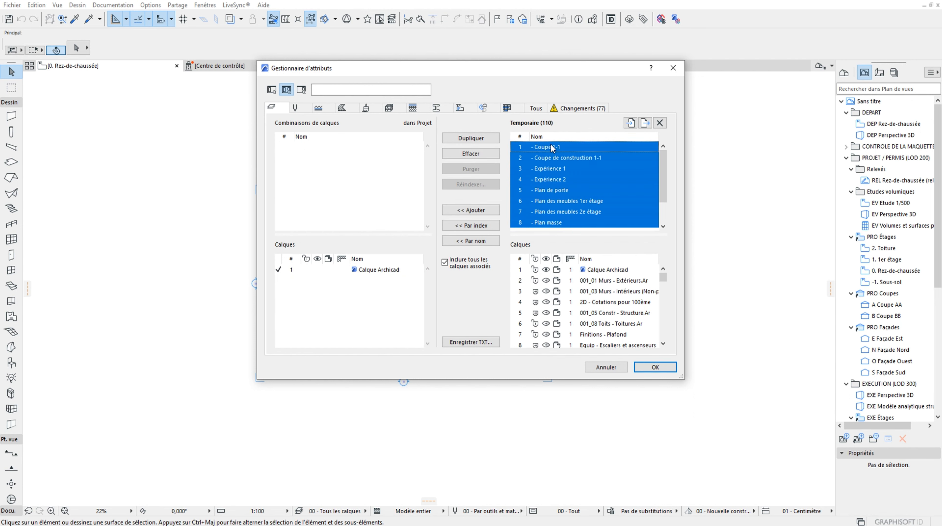
click(472, 210)
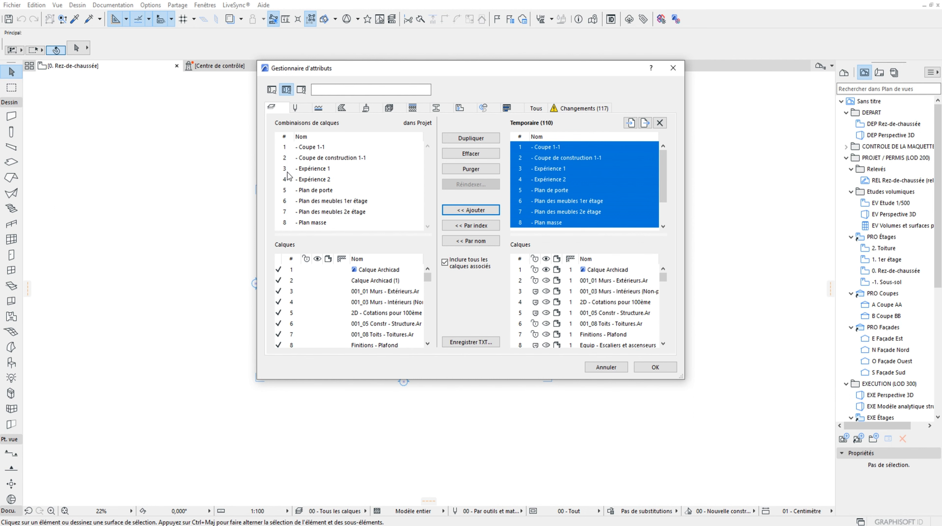
click(666, 369)
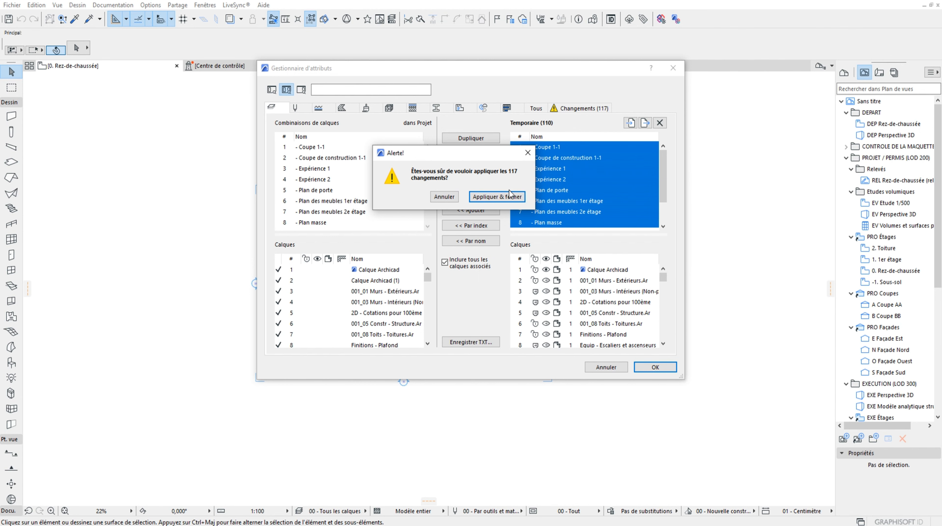
click(498, 197)
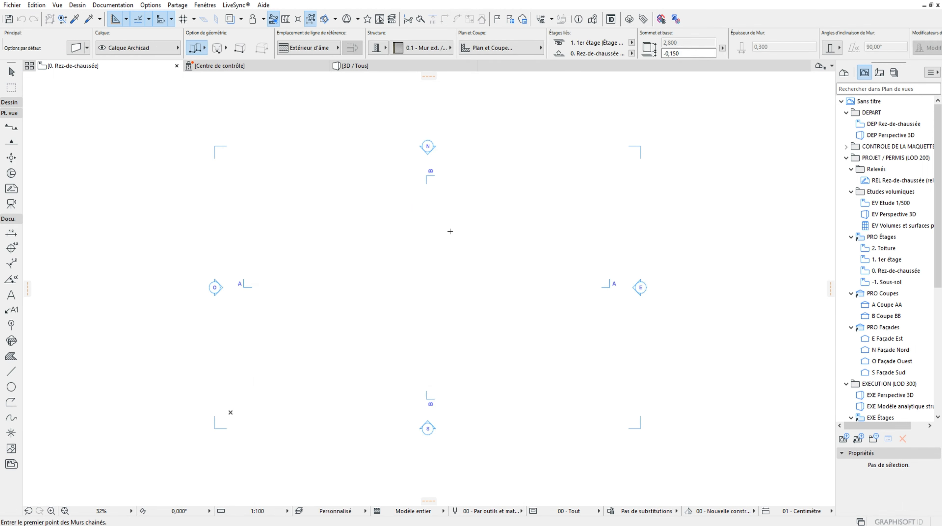
Open the Calques (Vues modèle) settings to examine the project's layer combinations and layers
key(Escape)
click(113, 5)
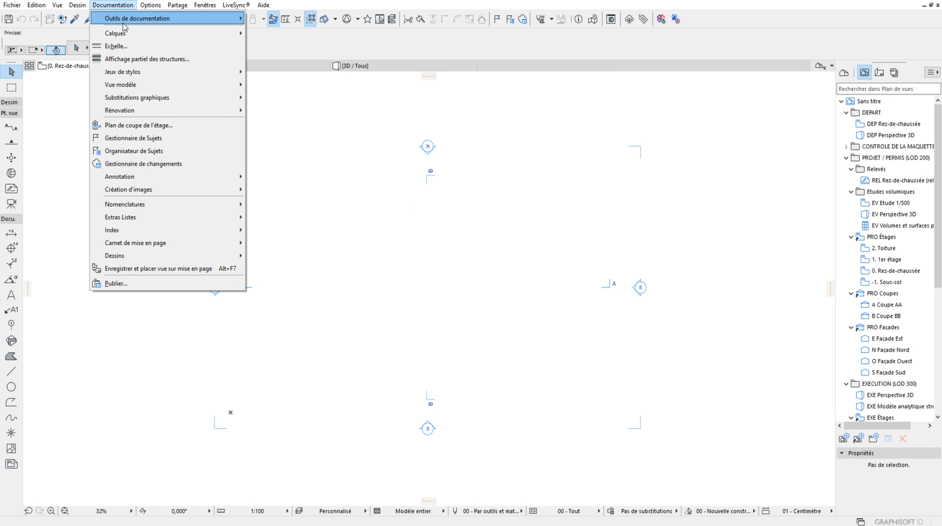
mouse_move(121, 33)
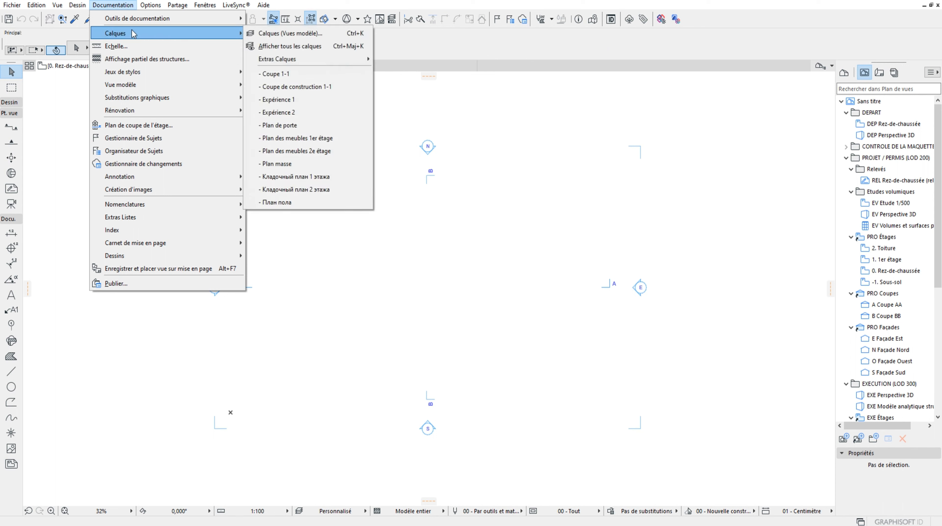
click(273, 33)
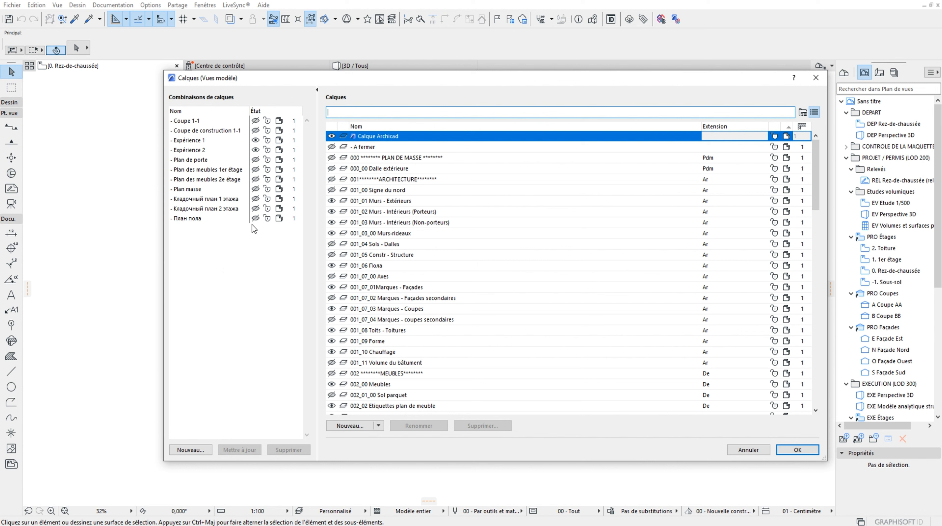
click(797, 449)
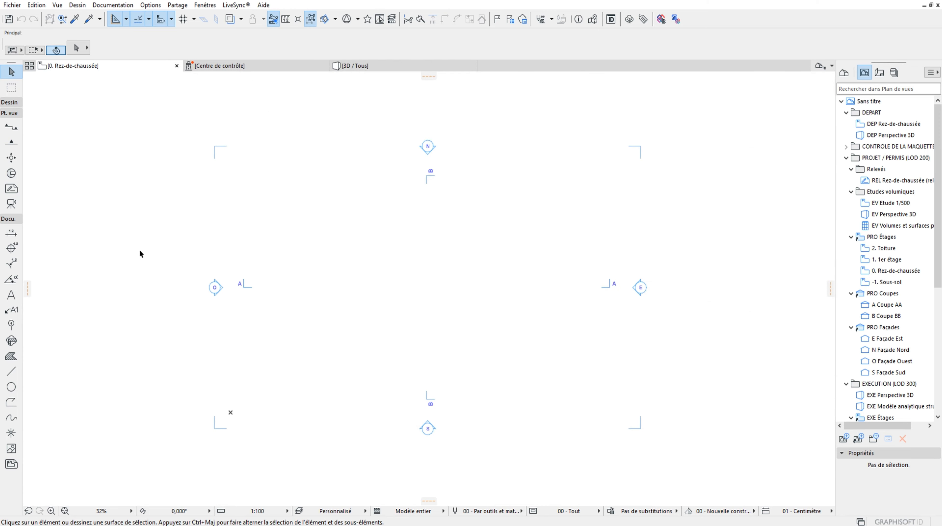
Expand the Dessin tool group in the toolbox
click(9, 102)
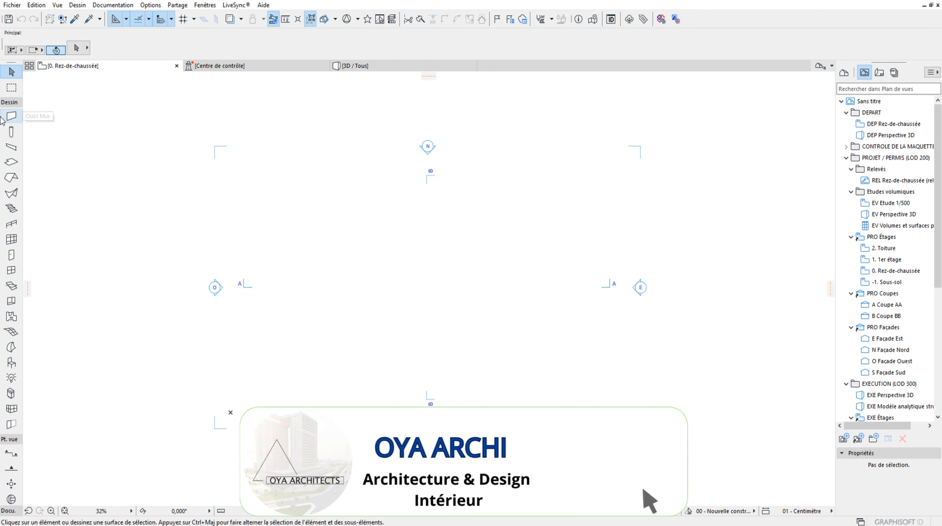